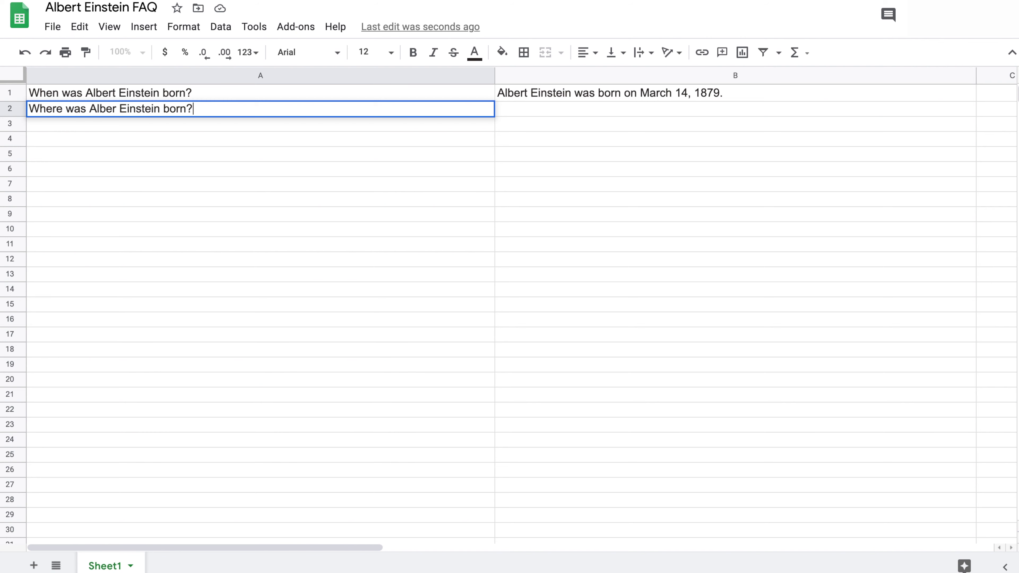
Answer the birthplace question in cell B2 with "He was born in Ulm, Germany."
{"action": "left_click", "coordinate": [537, 105]}
{"action": "type", "text": "He ws"}
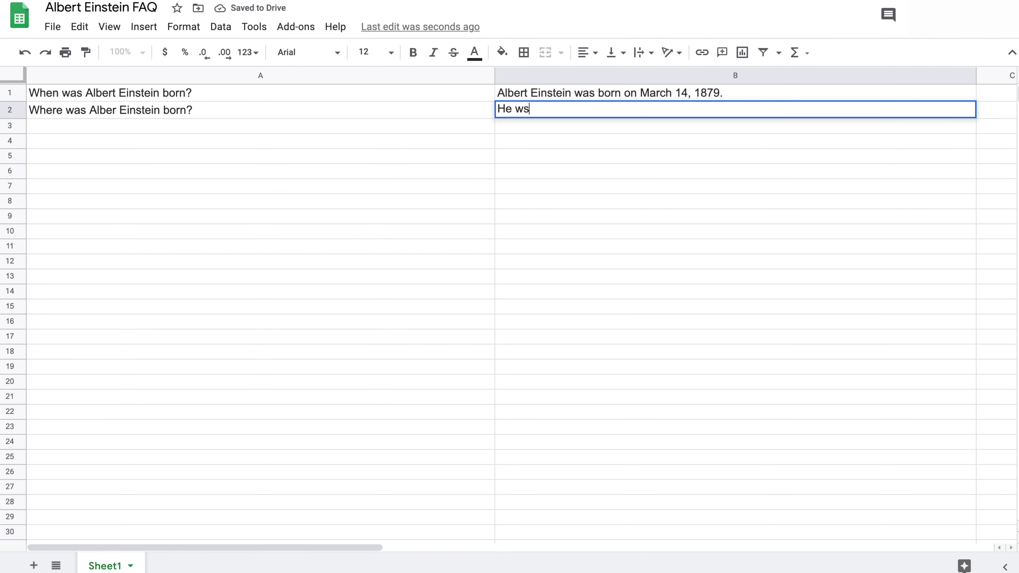
{"action": "key", "text": "BackSpace"}
{"action": "type", "text": "as born on U"}
{"action": "key", "text": "BackSpace"}
{"action": "key", "text": "BackSpace"}
{"action": "key", "text": "BackSpace"}
{"action": "key", "text": "BackSpace"}
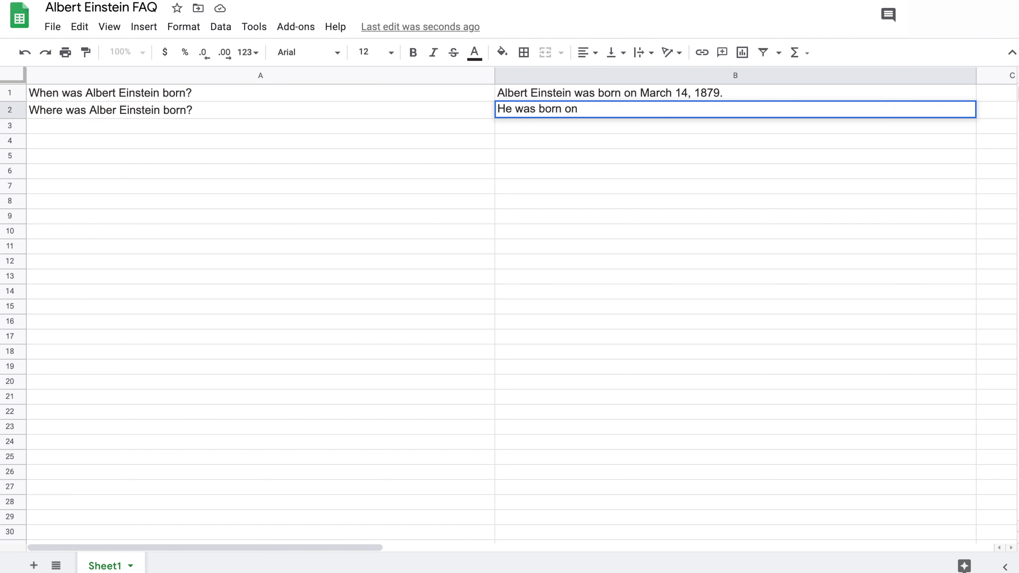
{"action": "type", "text": "in Ulm, Germany"}
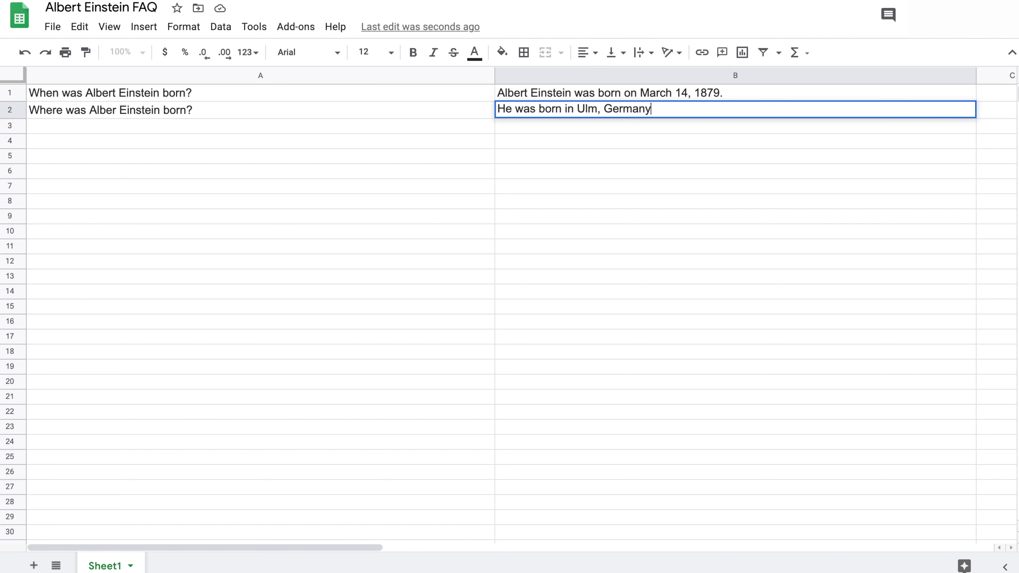
{"action": "type", "text": "."}
Correct the misspelled first name in the cell A2 question so it reads "Where was Albert Einstein born?"
{"action": "left_click", "coordinate": [60, 109]}
{"action": "double_click", "coordinate": [115, 113]}
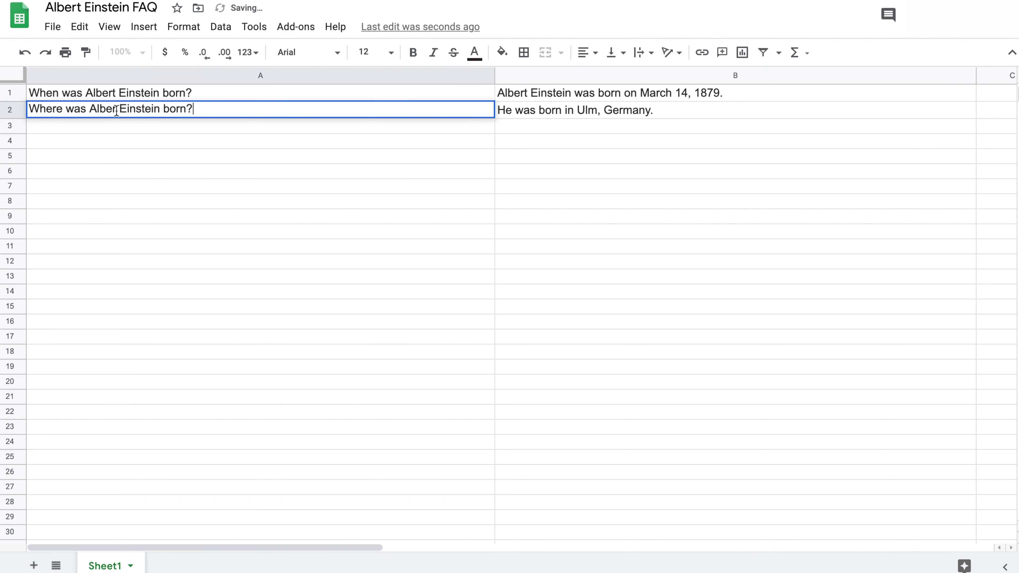
{"action": "type", "text": "t"}
{"action": "left_click", "coordinate": [196, 153]}
Enter the question "When did he die?" in cell A3
{"action": "left_click", "coordinate": [189, 125]}
{"action": "double_click", "coordinate": [190, 122]}
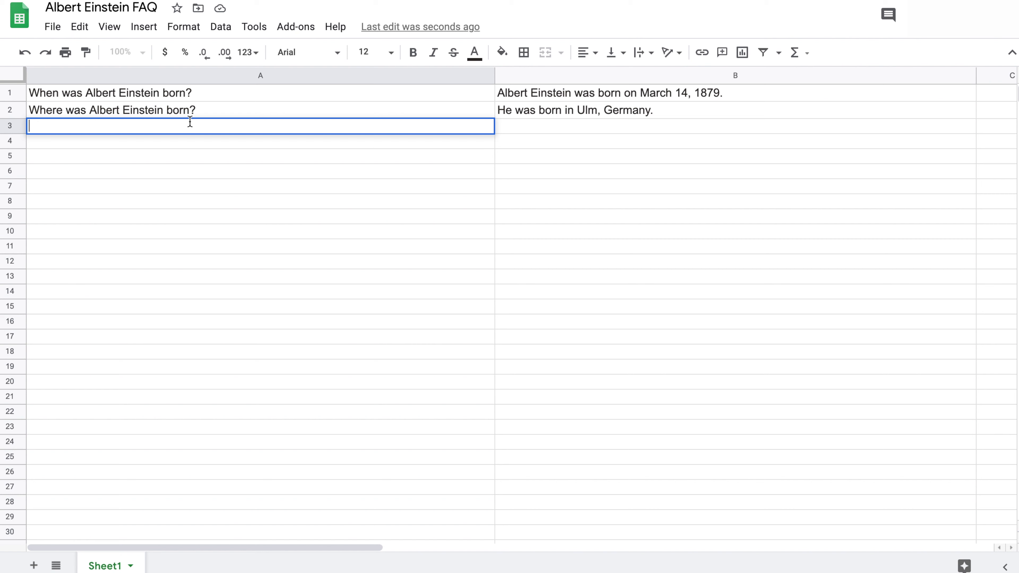
{"action": "type", "text": "When did"}
{"action": "type", "text": "he die?"}
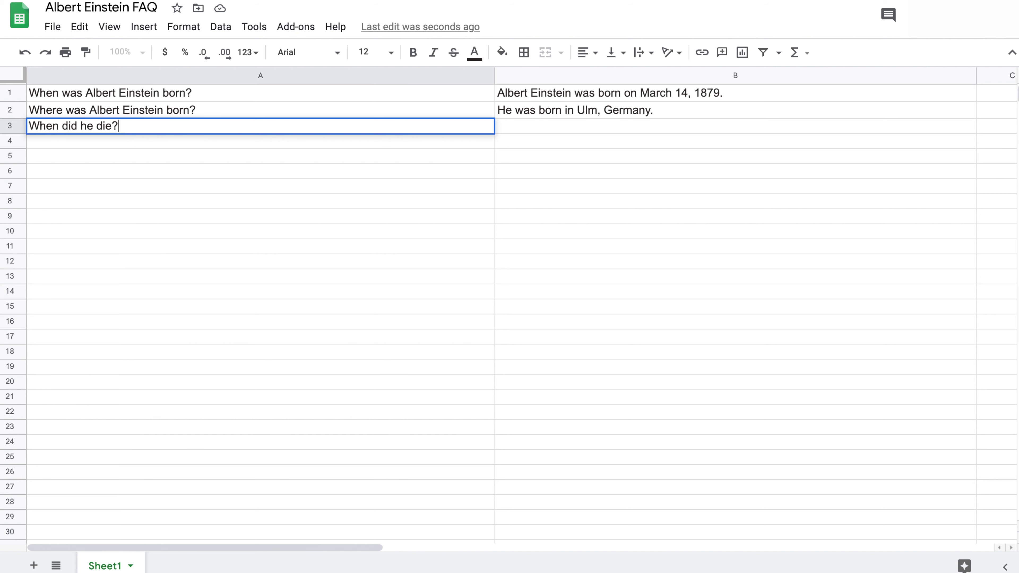
Answer the question about his death in cell B3 with "He died on April 18, 1955 in Princeton, New Jersey."
{"action": "double_click", "coordinate": [524, 126]}
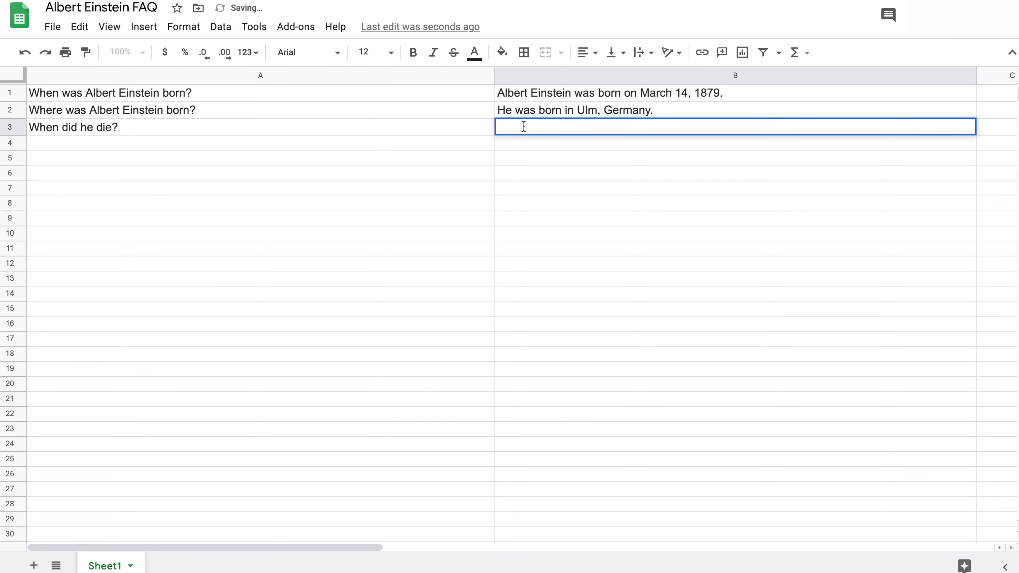
{"action": "type", "text": "He"}
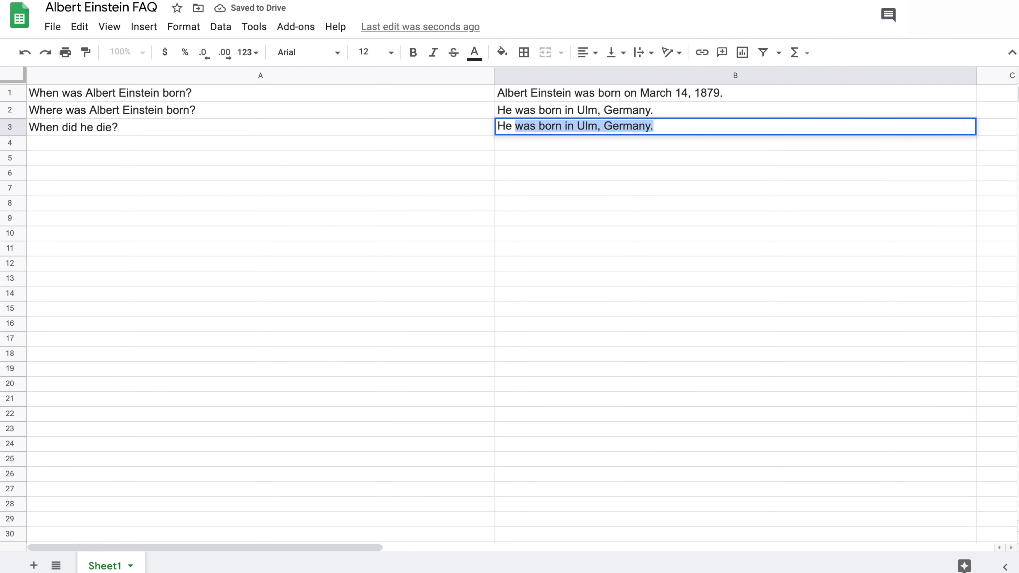
{"action": "type", "text": " died o"}
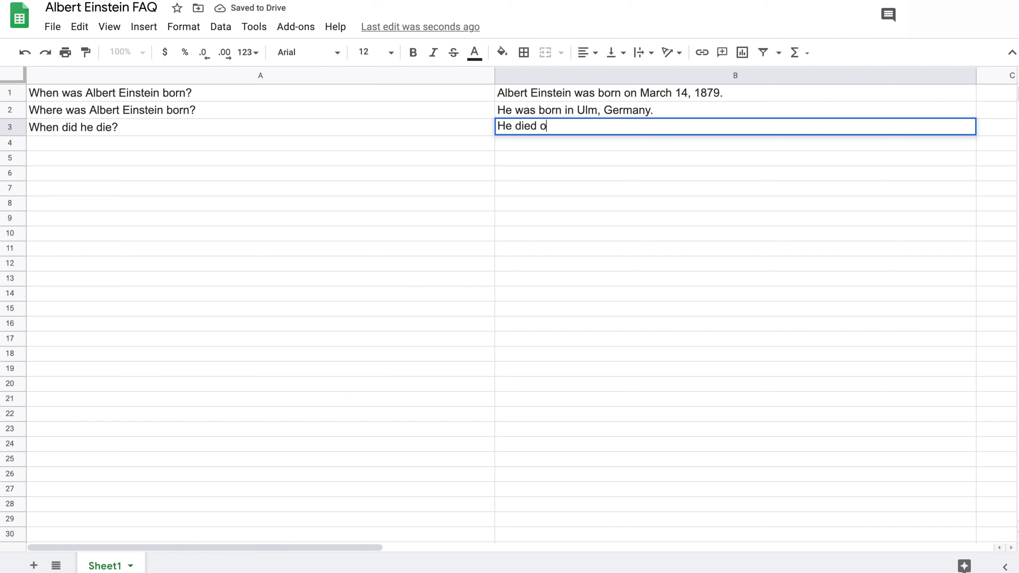
{"action": "type", "text": "n April 18, "}
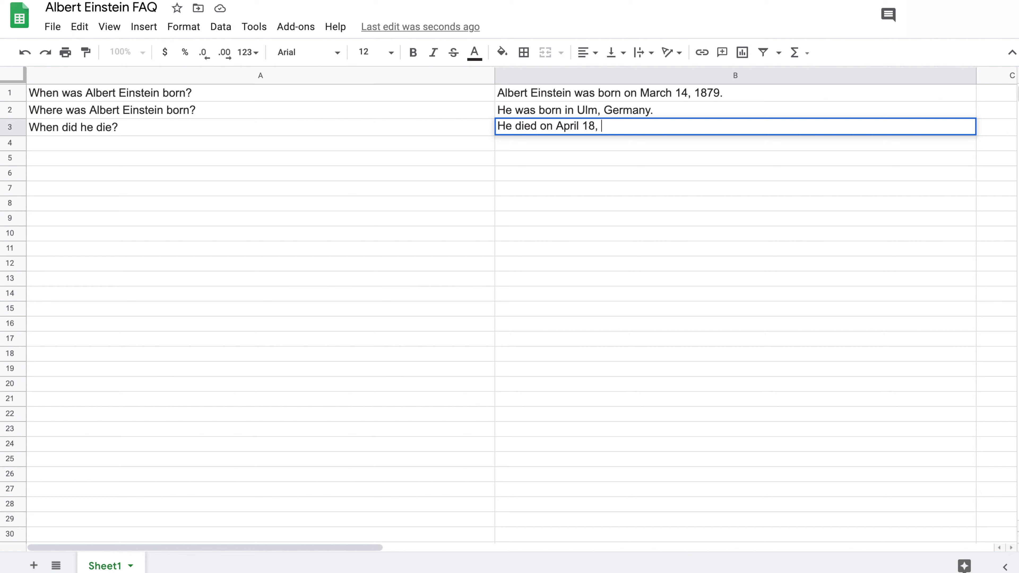
{"action": "type", "text": "1955 in Princeton Ne"}
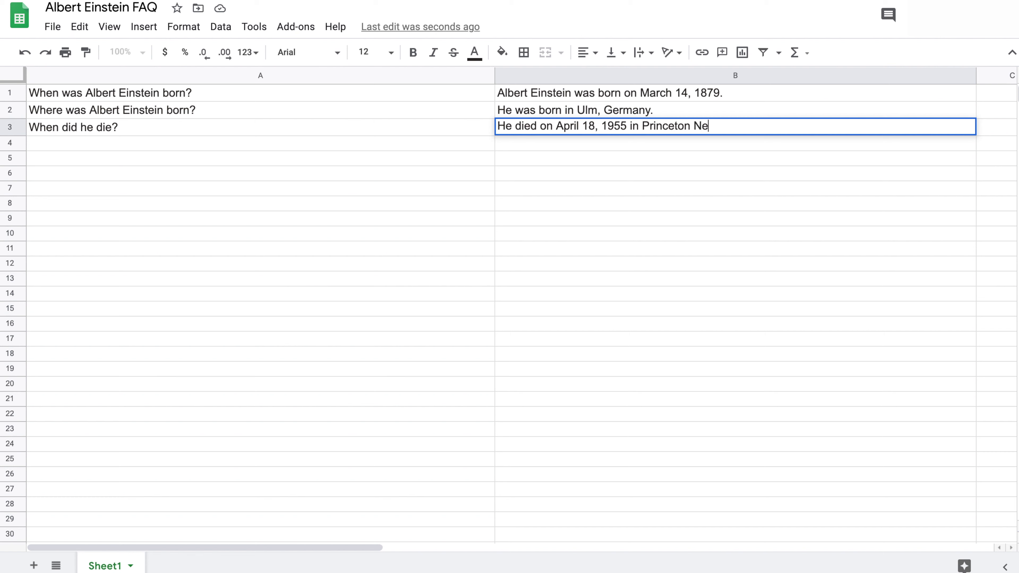
{"action": "type", "text": "w Jersey"}
{"action": "left_click", "coordinate": [691, 125]}
{"action": "type", "text": ","}
{"action": "left_click", "coordinate": [699, 277]}
{"action": "double_click", "coordinate": [786, 128]}
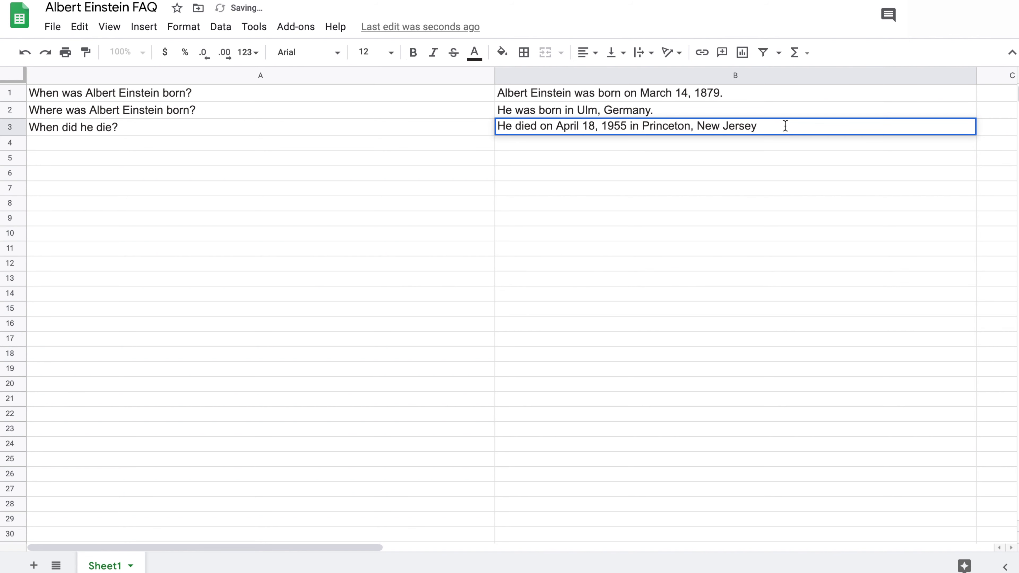
{"action": "type", "text": "."}
{"action": "left_click", "coordinate": [808, 236]}
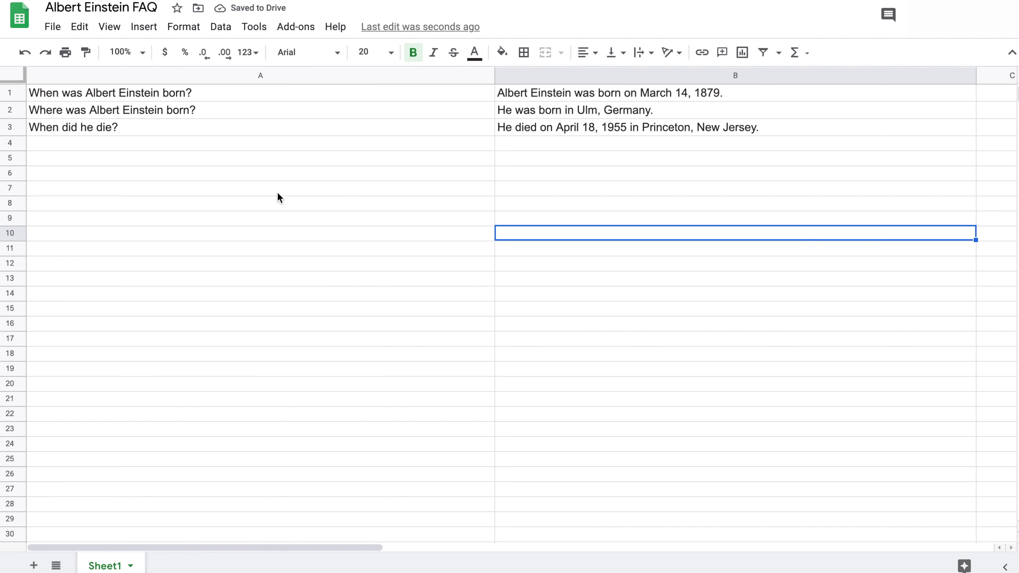
Begin the next question in cell A4 with the words "Who were"
{"action": "double_click", "coordinate": [197, 141]}
{"action": "type", "text": "Wh"}
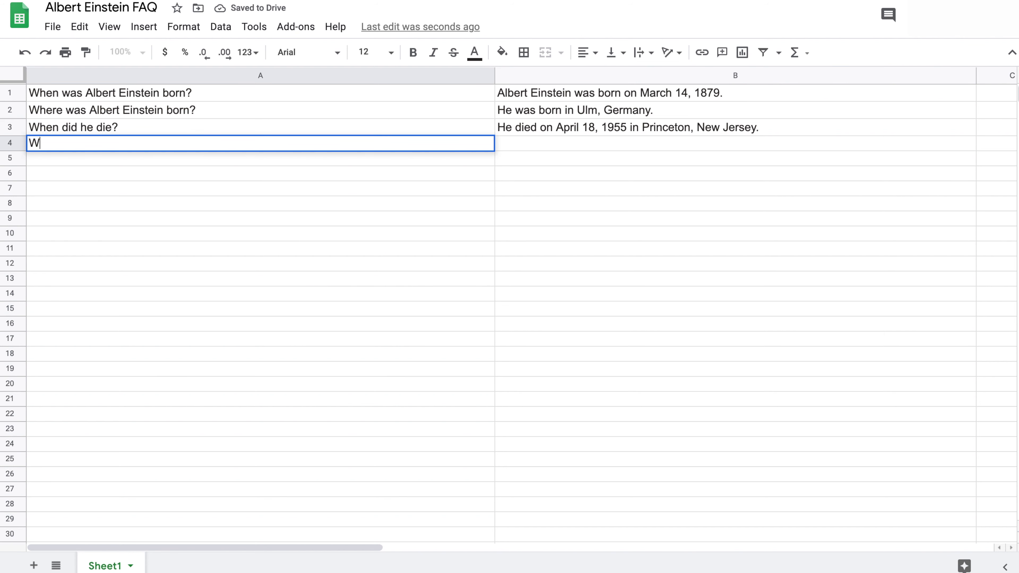
{"action": "key", "text": "BackSpace"}
{"action": "type", "text": "ho were"}
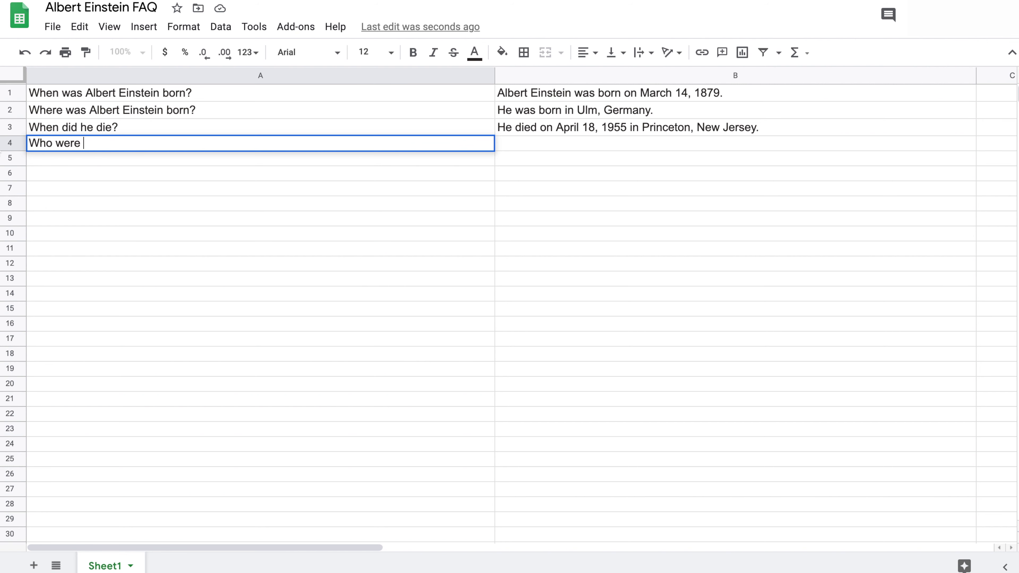
Replace "he" with the full name in cell A3 so the question reads "When did Albert Einstein die?"
{"action": "double_click", "coordinate": [90, 129]}
{"action": "left_click", "coordinate": [95, 128]}
{"action": "key", "text": "BackSpace"}
{"action": "key", "text": "BackSpace"}
{"action": "key", "text": "BackSpace"}
{"action": "type", "text": "Alber Ei"}
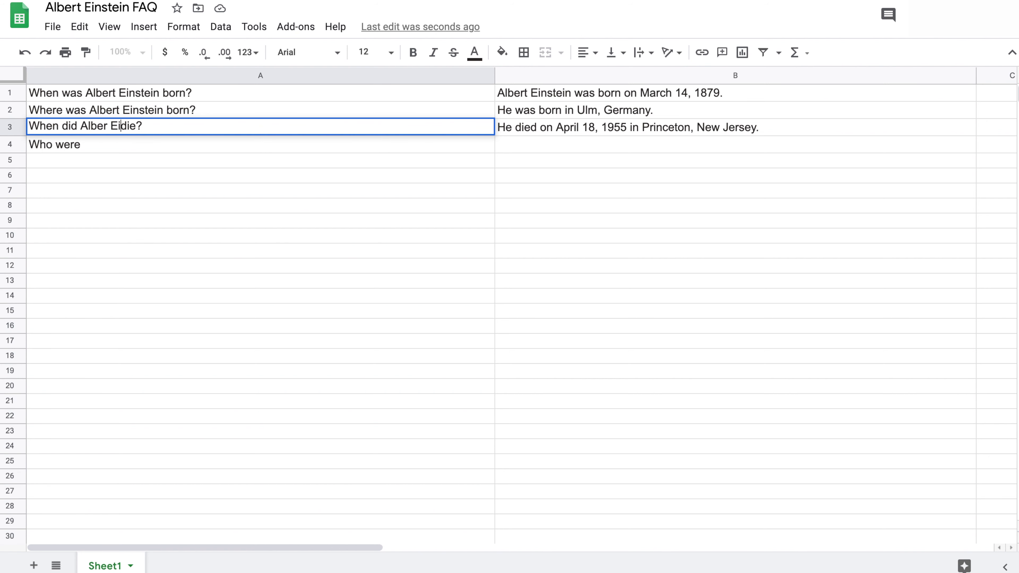
{"action": "key", "text": "BackSpace"}
{"action": "key", "text": "BackSpace"}
{"action": "key", "text": "BackSpace"}
{"action": "type", "text": "rt Einstein"}
Complete the question in cell A4 as "Who were Alber Einstein's parents?"
{"action": "double_click", "coordinate": [187, 143]}
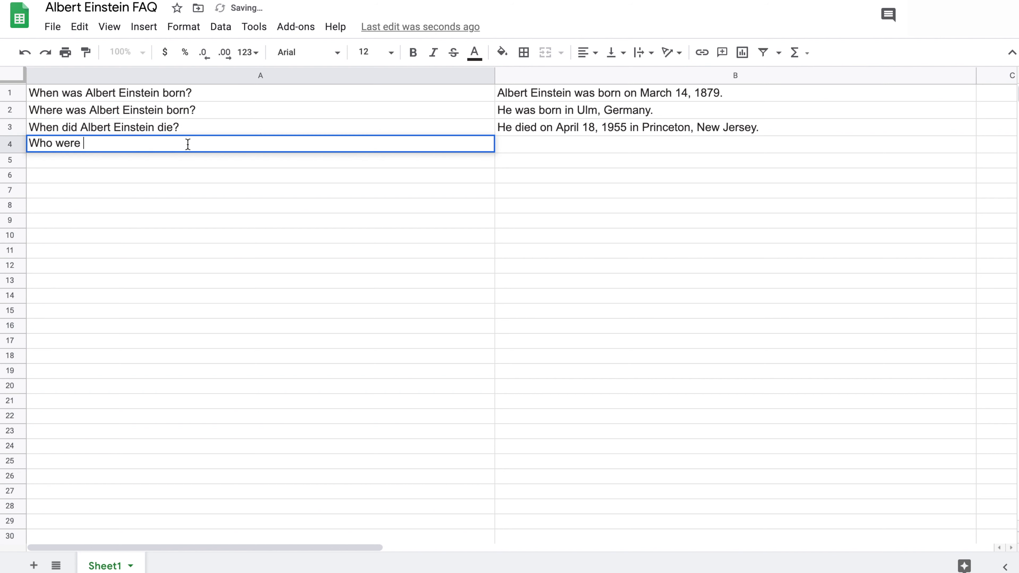
{"action": "type", "text": "Alber Ein"}
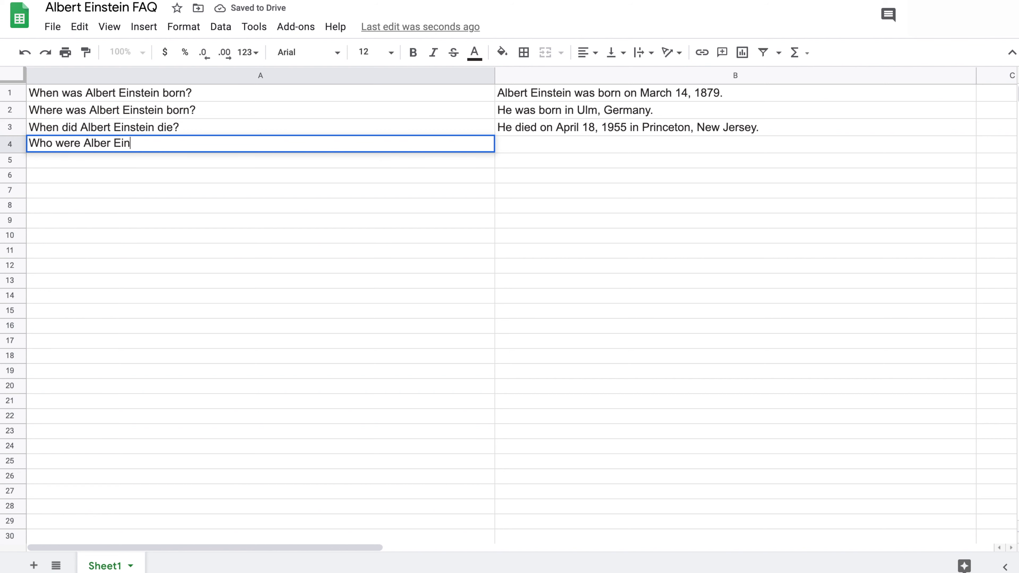
{"action": "type", "text": "stein's"}
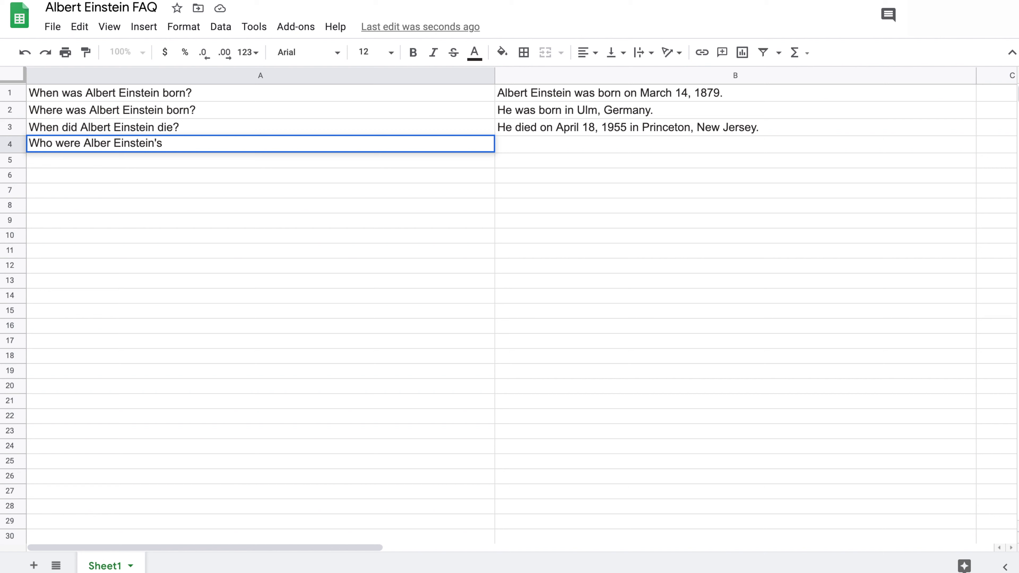
{"action": "type", "text": " parents?"}
Answer the parents question in cell B4 with "His father was Hermann Einstein and his mother was Pauline Einstein."
{"action": "double_click", "coordinate": [537, 145]}
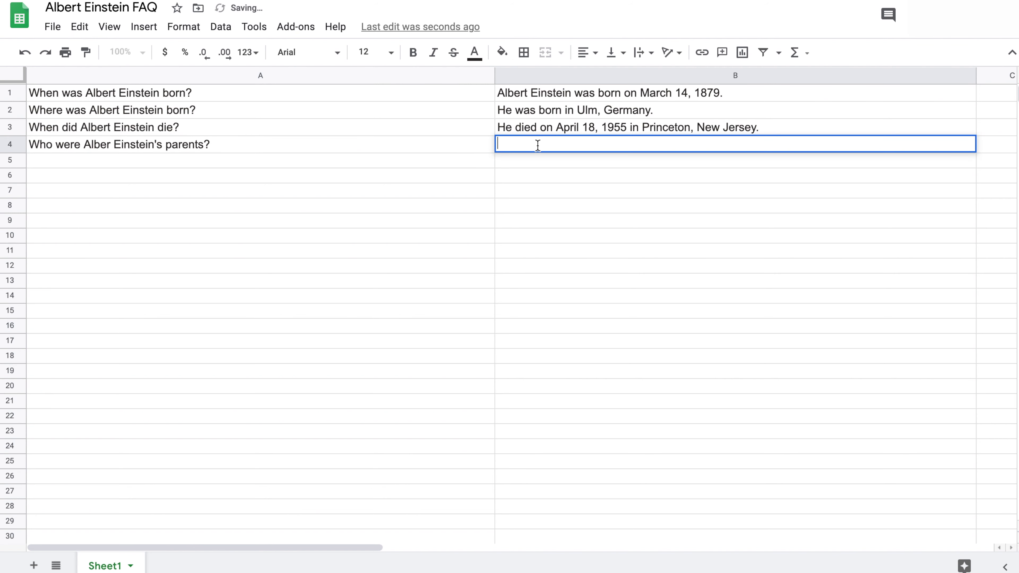
{"action": "type", "text": "His fat"}
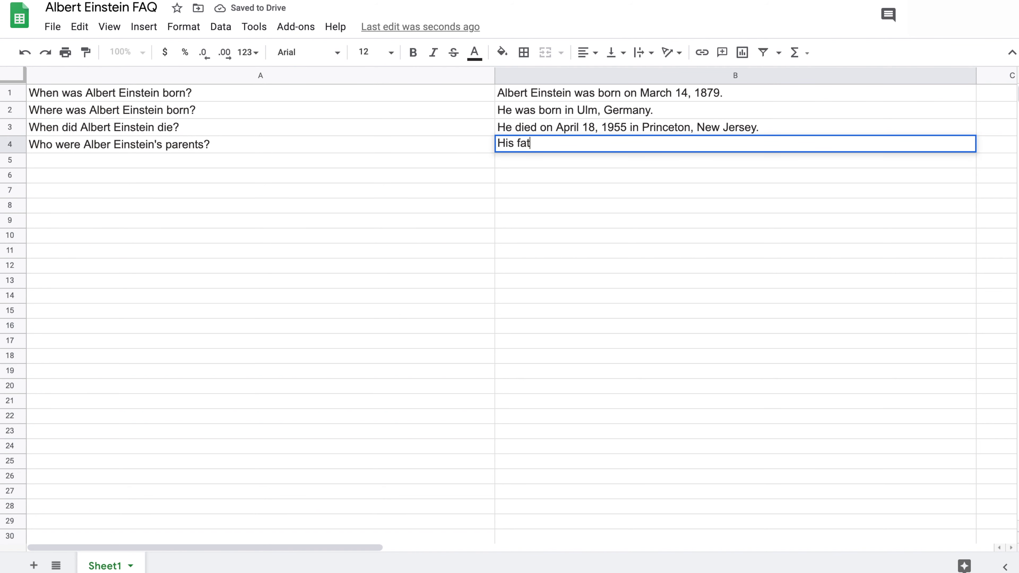
{"action": "type", "text": "her was Hermann "}
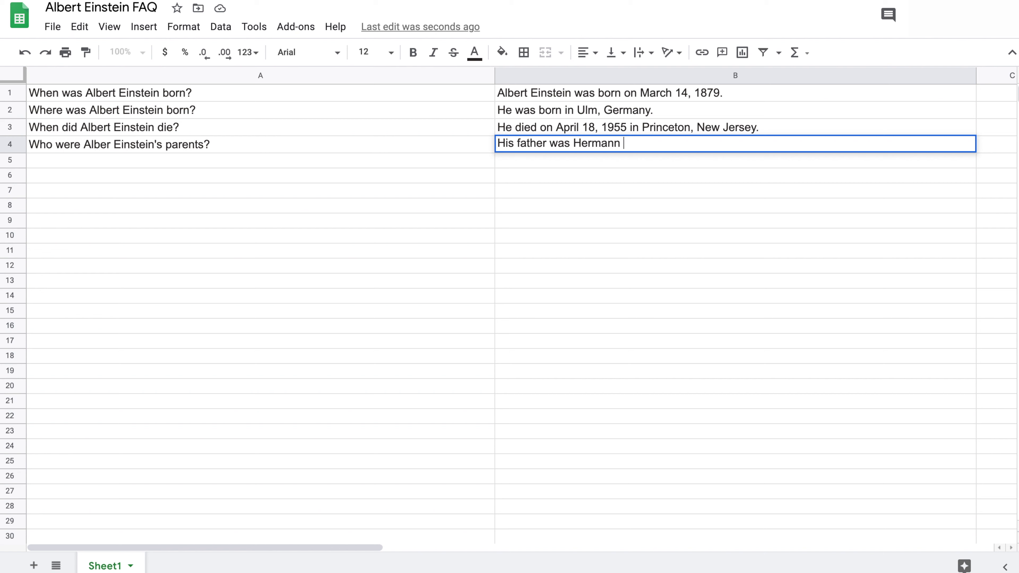
{"action": "type", "text": "Einstein and his mother was"}
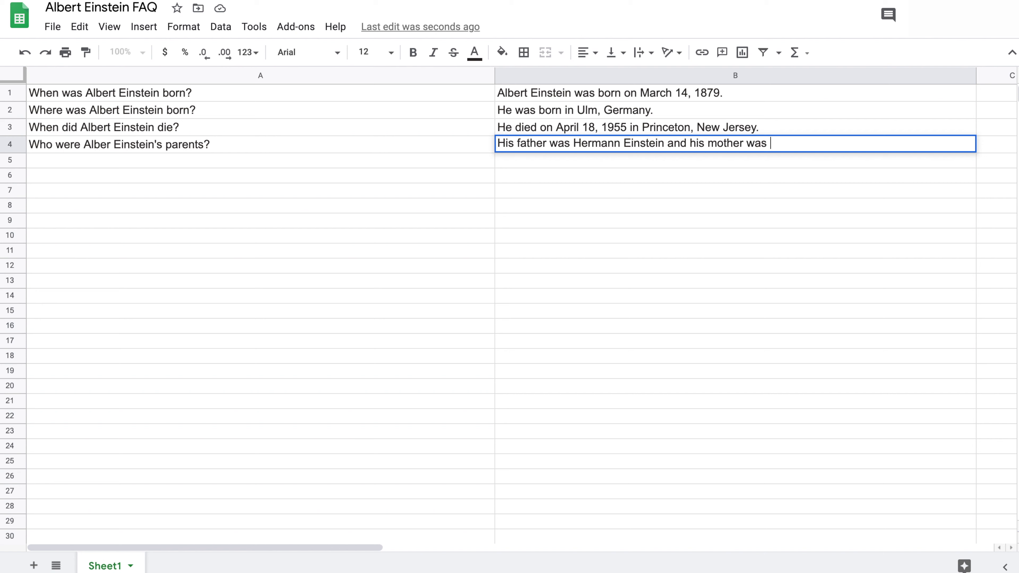
{"action": "type", "text": " Pauline Einstein."}
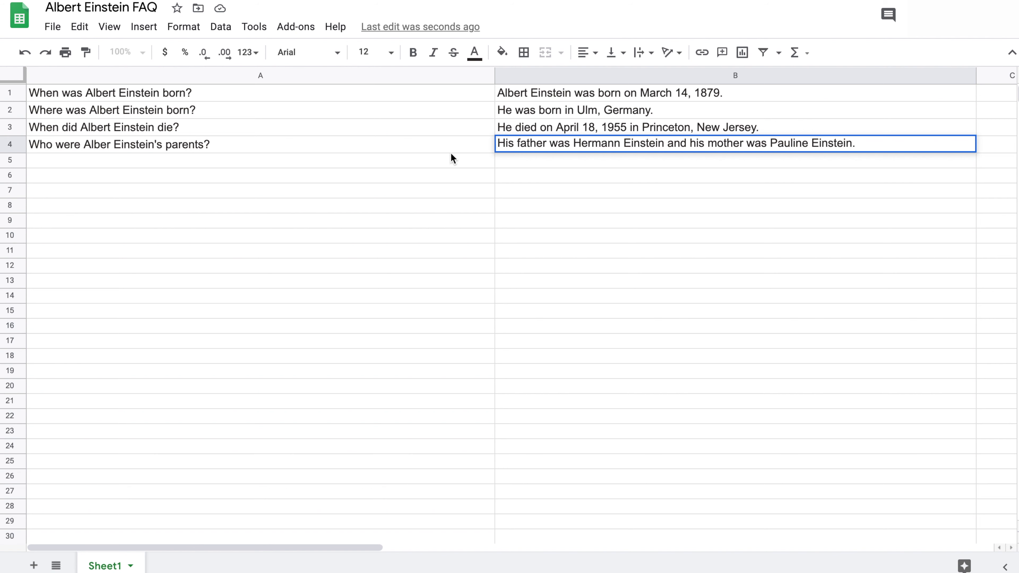
Enter the question "Did he have any sisters and/or brothers?" in cell A5
{"action": "double_click", "coordinate": [425, 157]}
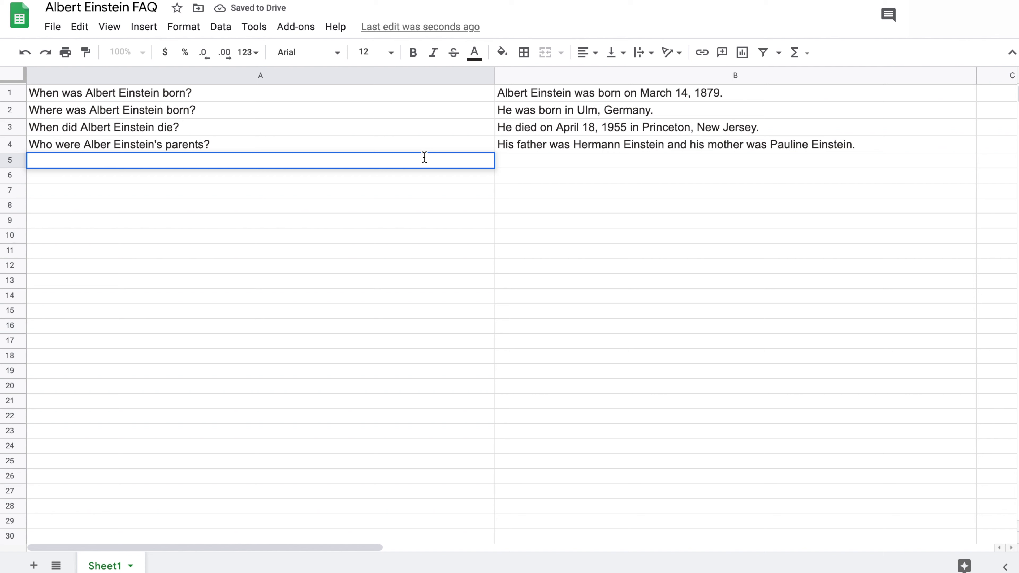
{"action": "type", "text": "Did he ha"}
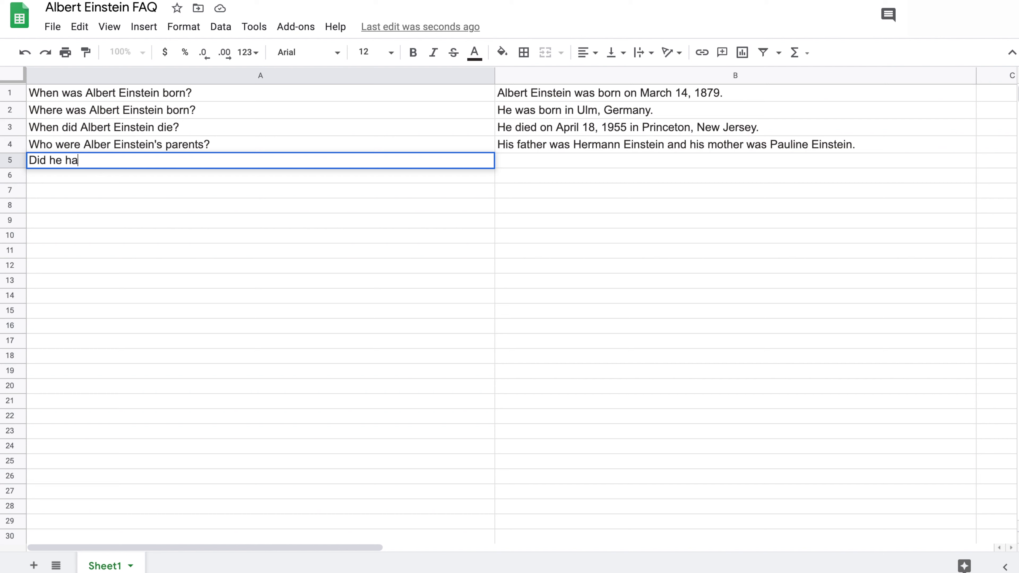
{"action": "type", "text": "ve any sisters and bro"}
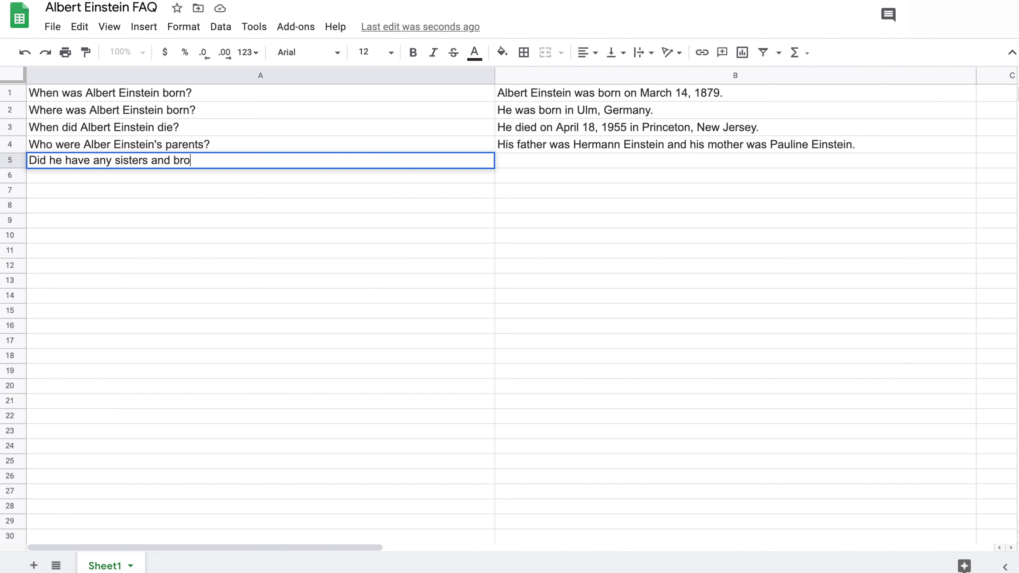
{"action": "type", "text": "thers?"}
{"action": "left_click", "coordinate": [170, 160]}
{"action": "type", "text": "/or"}
Answer the siblings question in cell B5 with "He had one sister named Maja."
{"action": "left_click", "coordinate": [541, 160]}
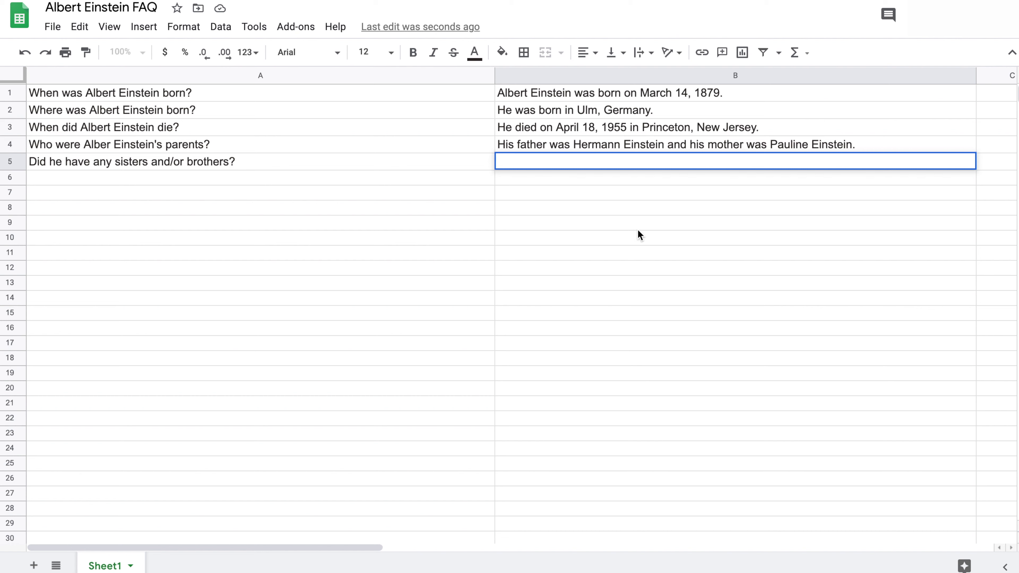
{"action": "type", "text": "He had"}
{"action": "type", "text": " pn"}
{"action": "key", "text": "BackSpace"}
{"action": "key", "text": "BackSpace"}
{"action": "type", "text": "i"}
{"action": "key", "text": "BackSpace"}
{"action": "type", "text": "one sister "}
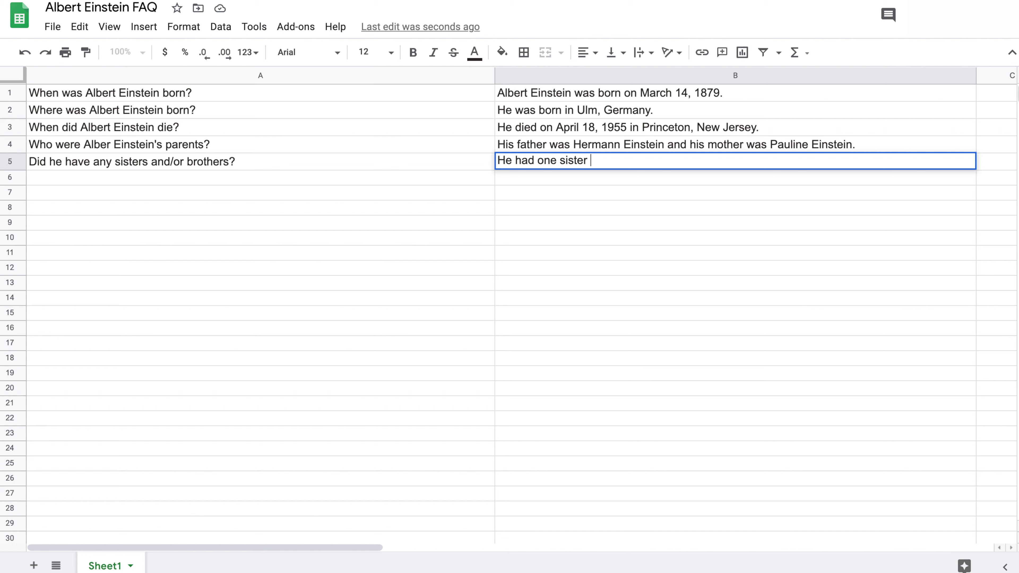
{"action": "type", "text": "named Maja."}
Enter the question "Did he marry and have children?" in cell A6
{"action": "double_click", "coordinate": [283, 178]}
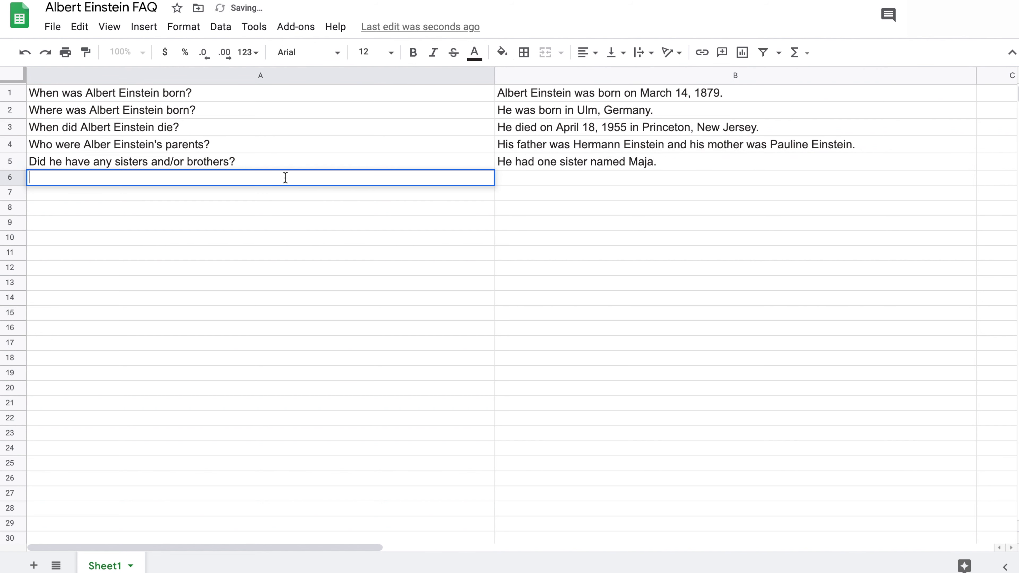
{"action": "type", "text": "h"}
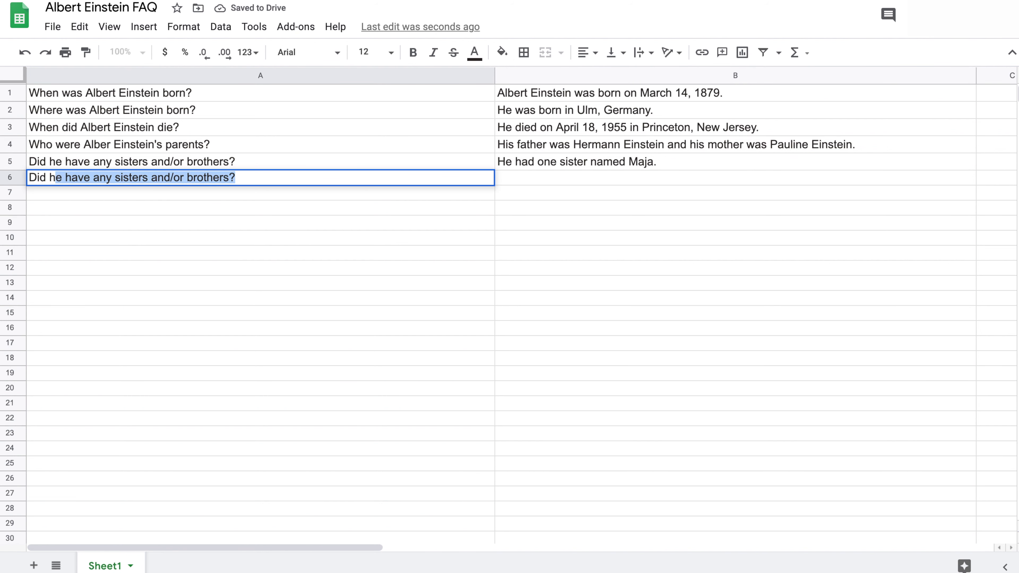
{"action": "type", "text": "e marr"}
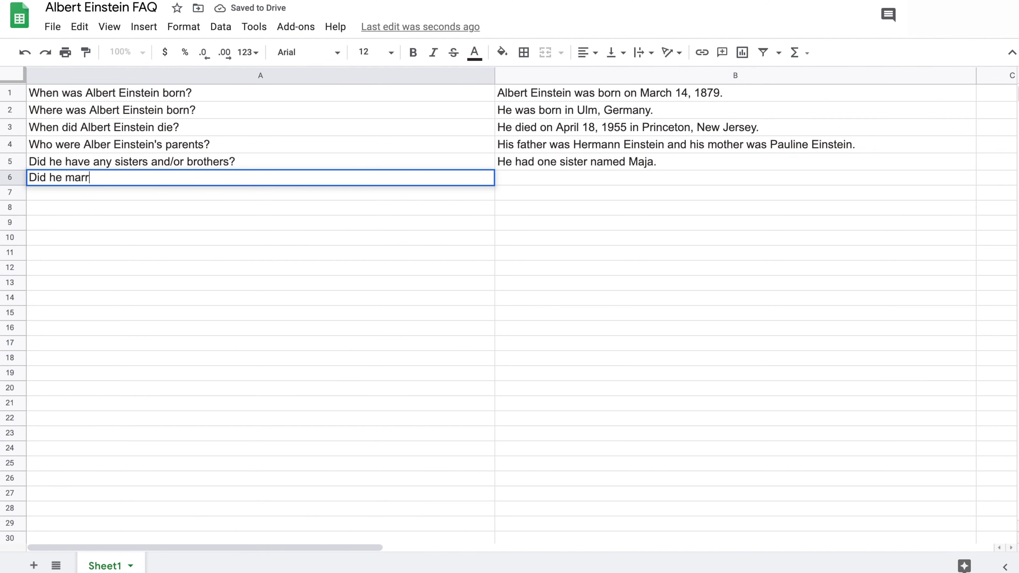
{"action": "type", "text": "y and have"}
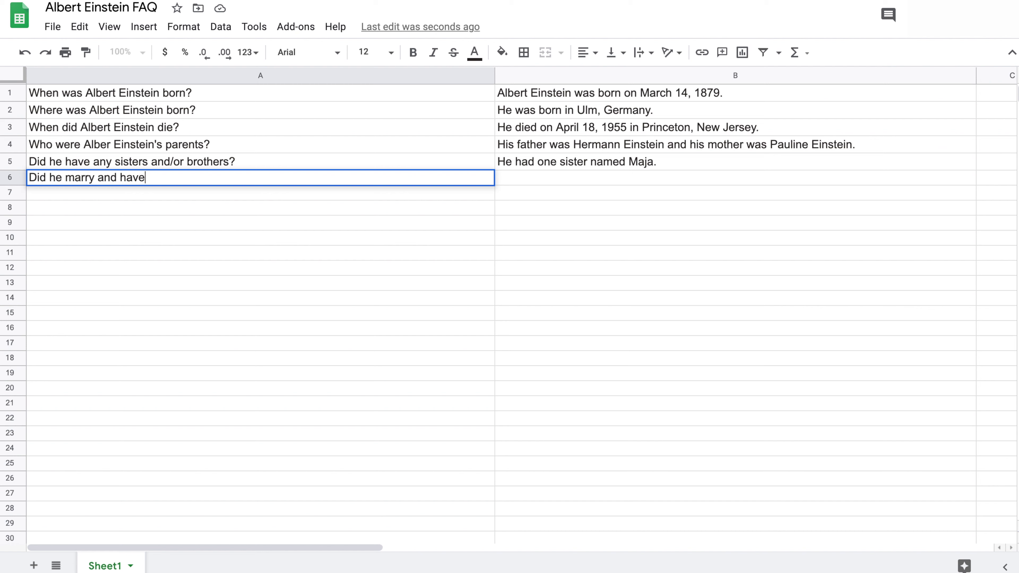
{"action": "type", "text": " children"}
{"action": "type", "text": ">"}
{"action": "type", "text": "?"}
Start the marriage answer in cell B6 with "He was married to Mileva Marić between 1903 and 1919"
{"action": "double_click", "coordinate": [635, 182]}
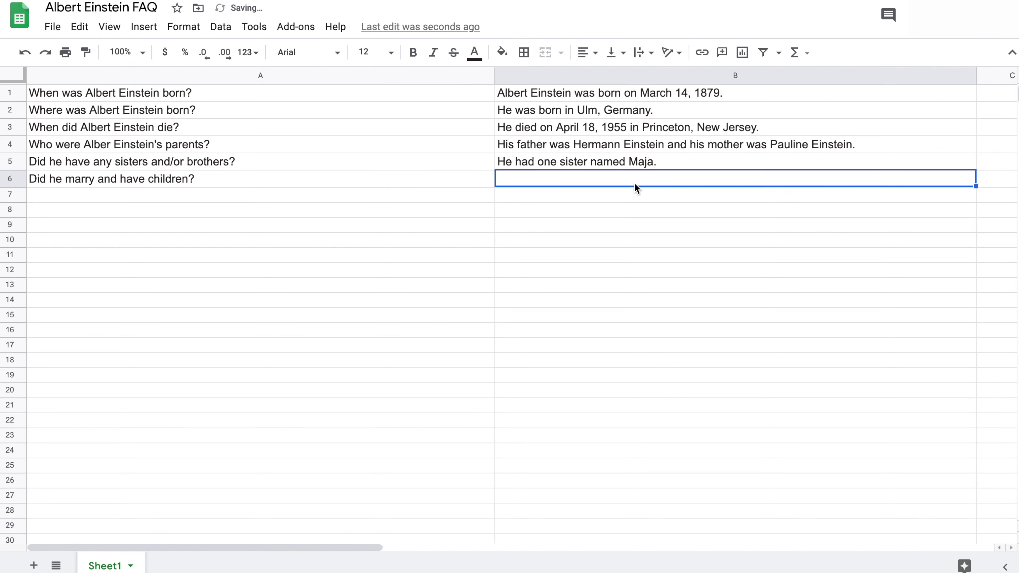
{"action": "type", "text": "H"}
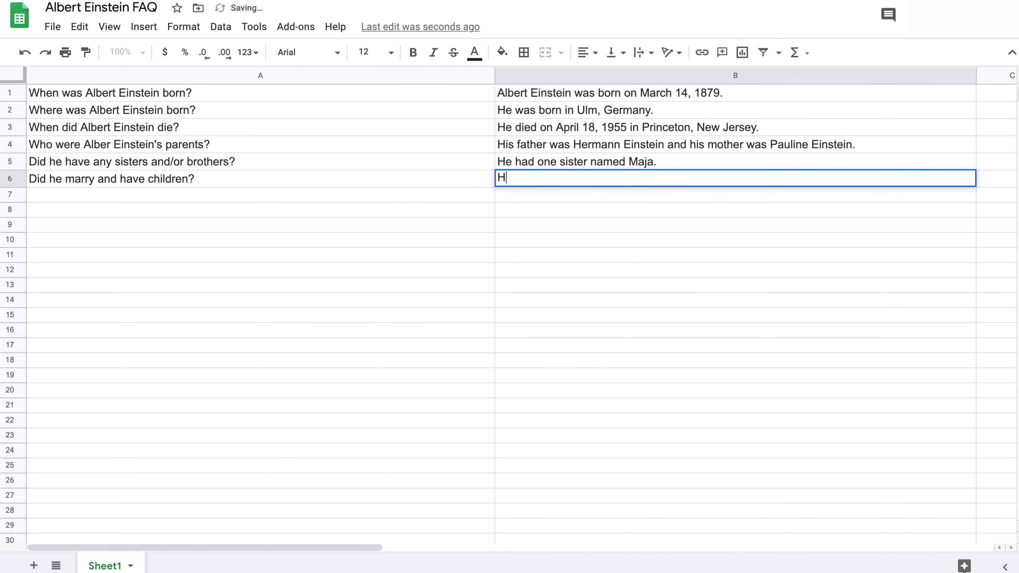
{"action": "type", "text": "e was married "}
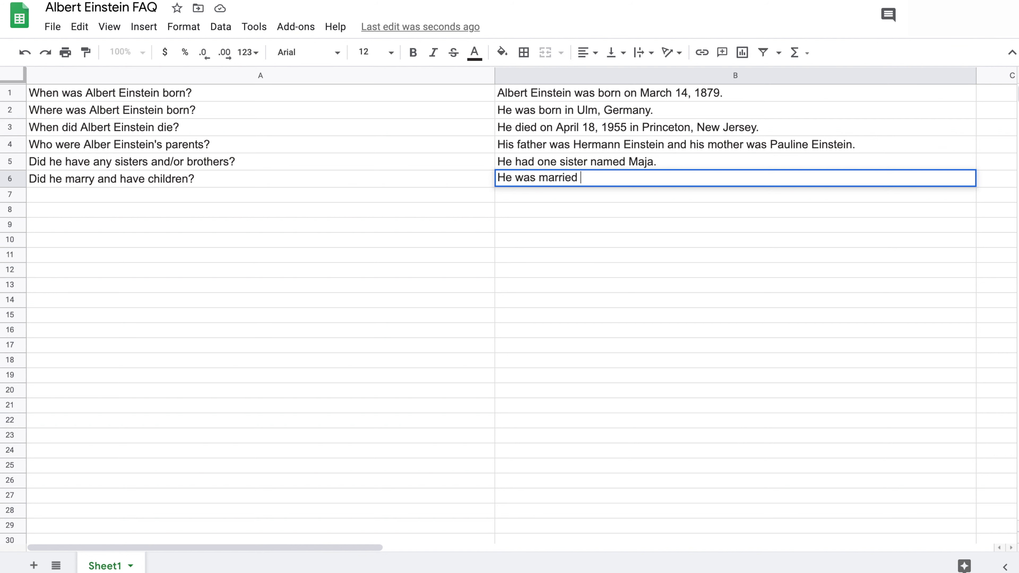
{"action": "type", "text": "to Mileva Maric"}
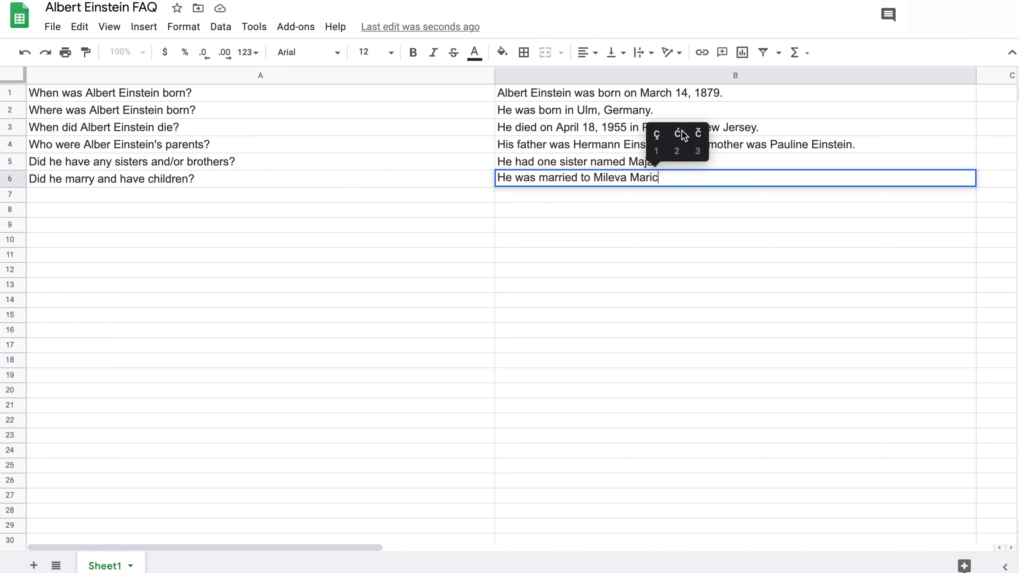
{"action": "left_click", "coordinate": [682, 132]}
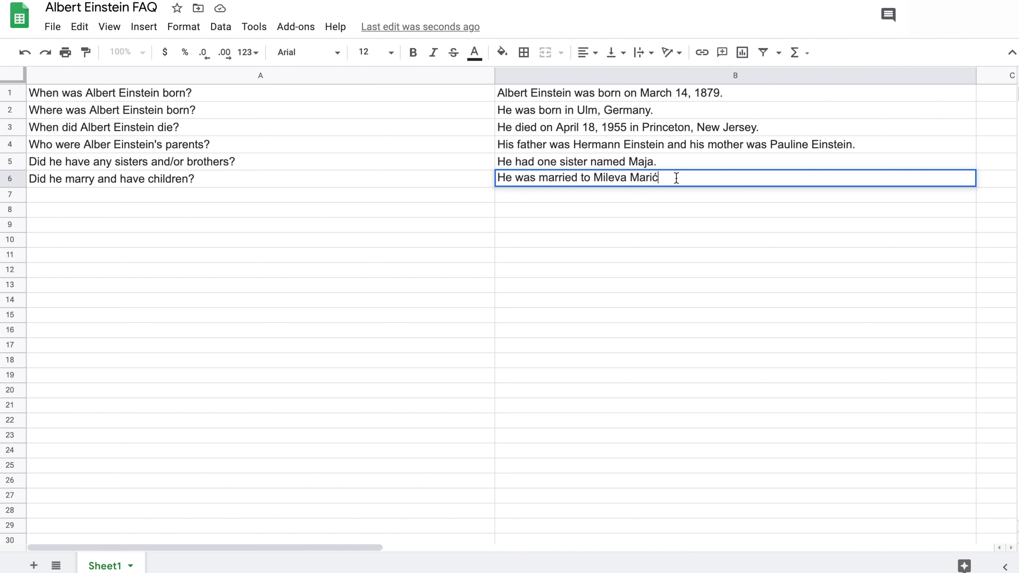
{"action": "type", "text": "between 1903 and 1919"}
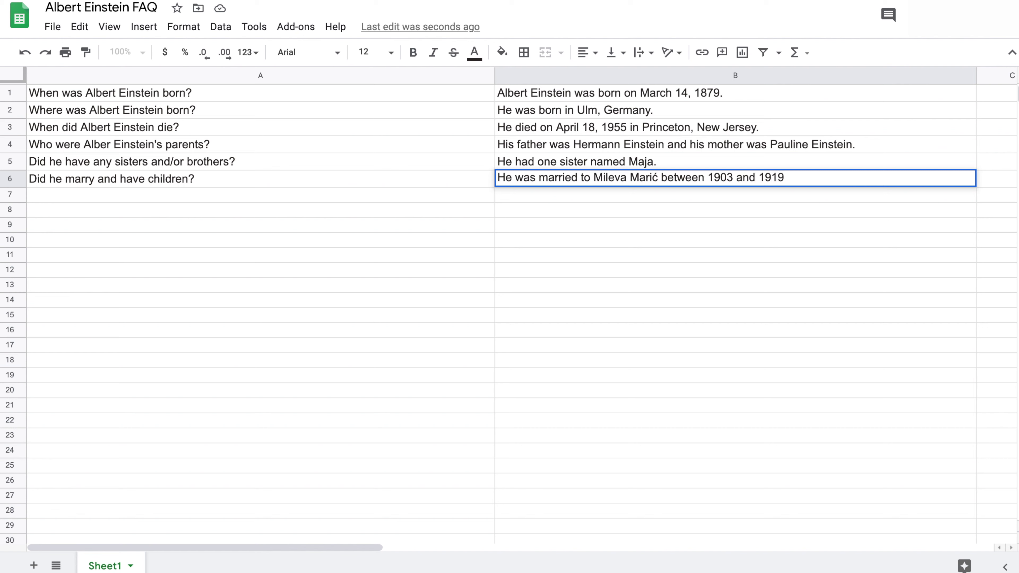
Continue the answer in cell B6 with ". They had 3 children"
{"action": "type", "text": ". They had "}
{"action": "type", "text": "the"}
{"action": "key", "text": "BackSpace"}
{"action": "type", "text": "ree"}
{"action": "key", "text": "BackSpace"}
{"action": "key", "text": "BackSpace"}
{"action": "key", "text": "BackSpace"}
{"action": "key", "text": "BackSpace"}
{"action": "type", "text": "3 children"}
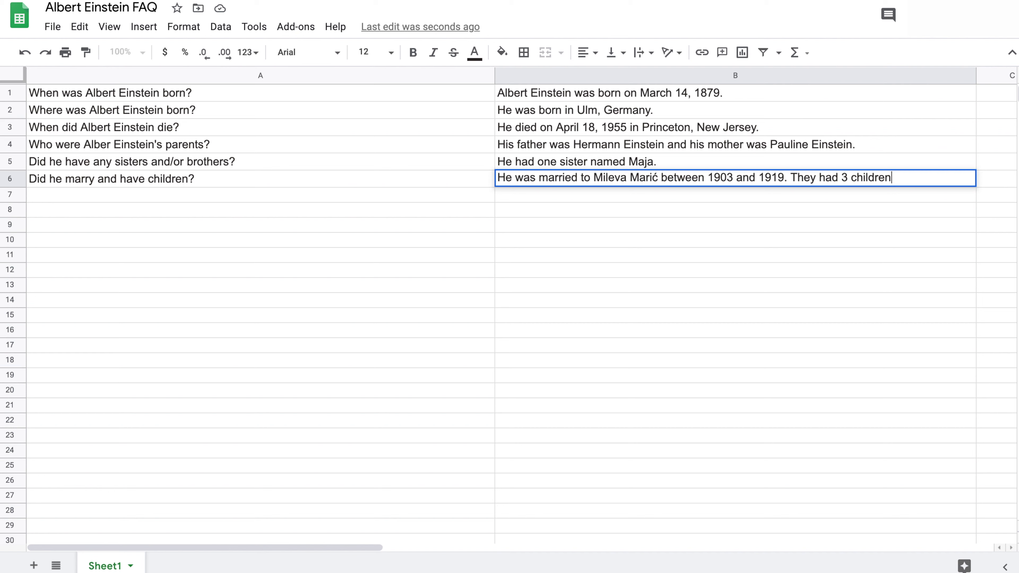
List the children in cell B6 as ", Lieserl (born 1902), Hans Albert (born 1904), and Eduard (born 1910)."
{"action": "type", "text": ",Lieserl"}
{"action": "left_click", "coordinate": [894, 170]}
{"action": "type", "text": "Lieserl (born 1902"}
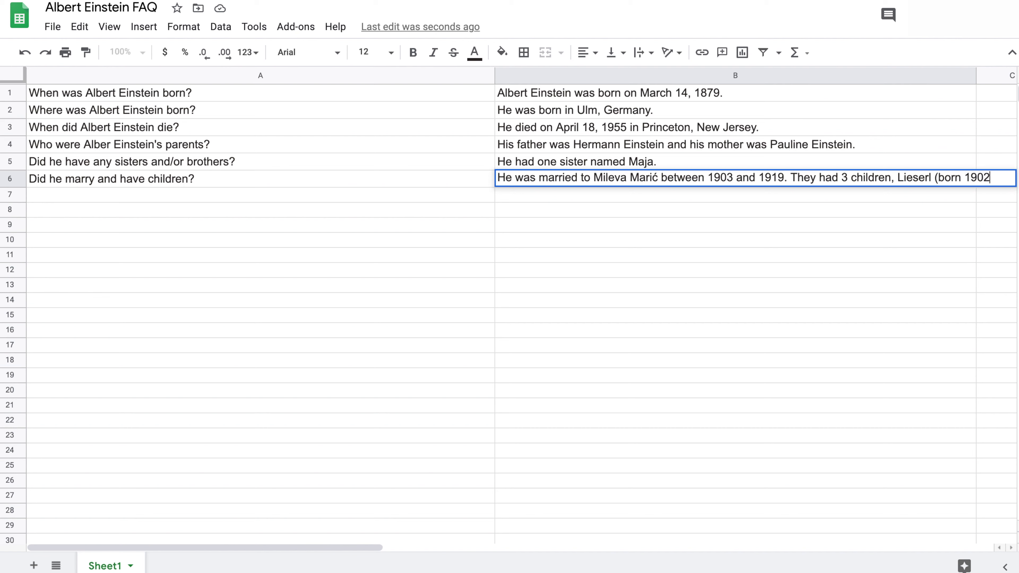
{"action": "type", "text": "),"}
{"action": "type", "text": "Hans"}
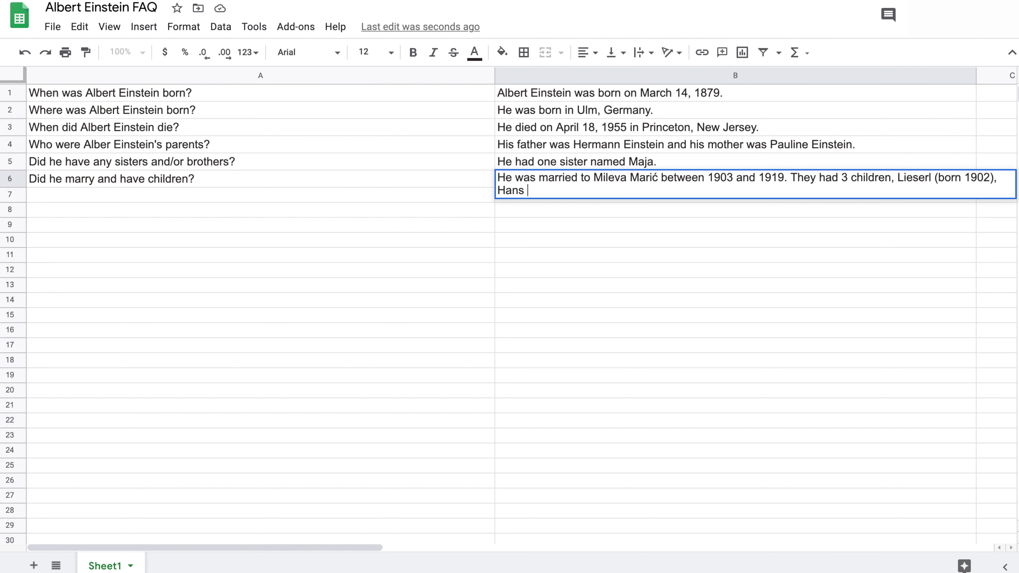
{"action": "type", "text": " Albert (born 1904"}
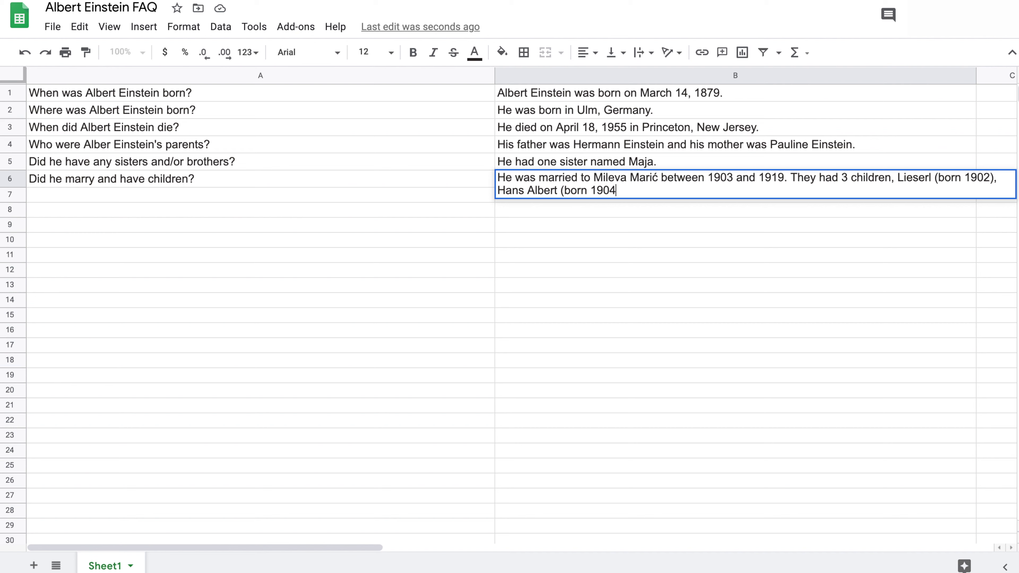
{"action": "type", "text": "), and"}
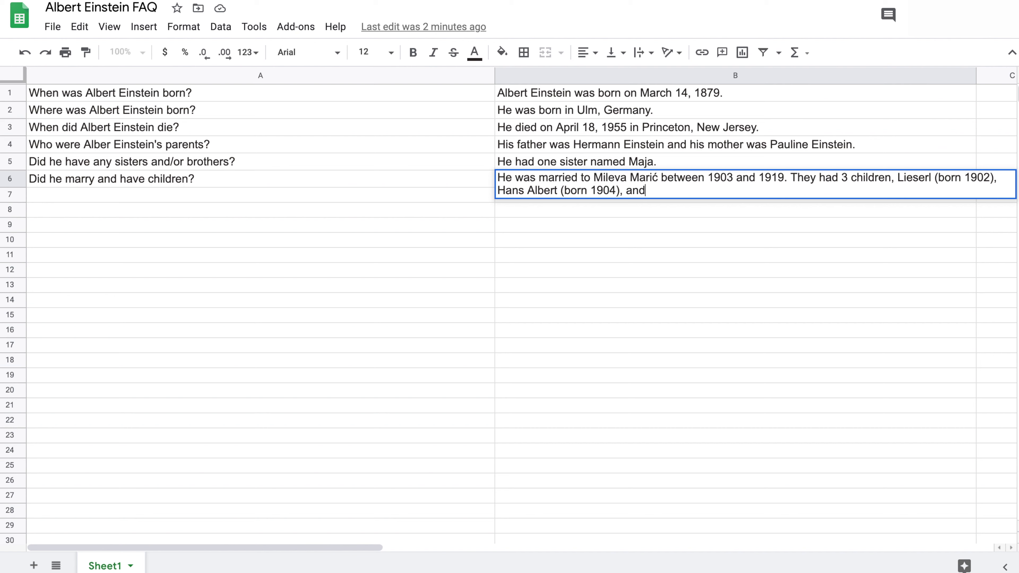
{"action": "type", "text": " Exuar"}
{"action": "key", "text": "BackSpace"}
{"action": "key", "text": "BackSpace"}
{"action": "key", "text": "BackSpace"}
{"action": "key", "text": "BackSpace"}
{"action": "type", "text": "duard (born 1910). "}
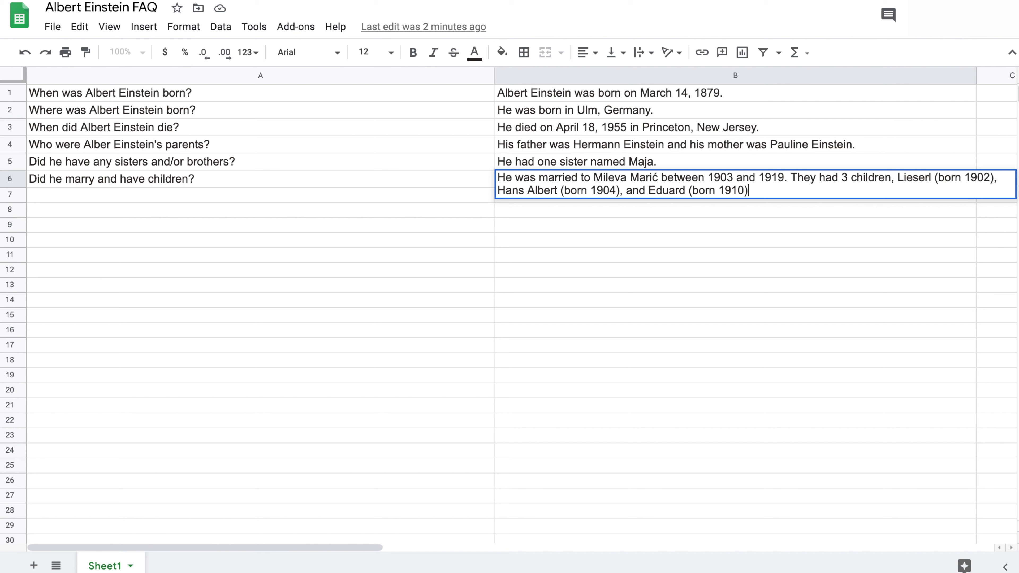
Finish the marriage answer in cell B6 with "He married Elsa Löwenthal in 1919 and they lived together until her death in 1936."
{"action": "type", "text": "He married Elsa"}
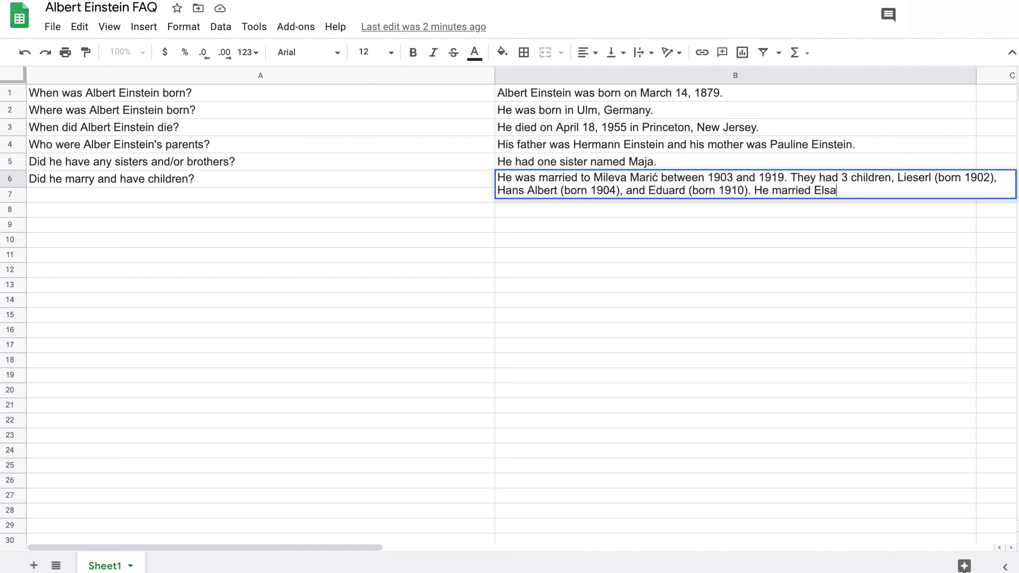
{"action": "type", "text": " Lo"}
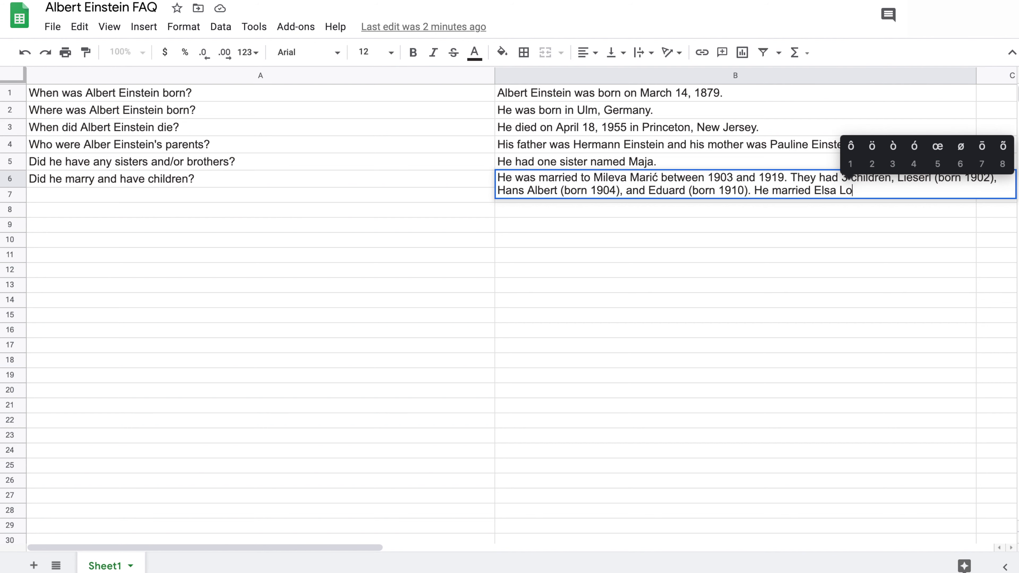
{"action": "type", "text": "2"}
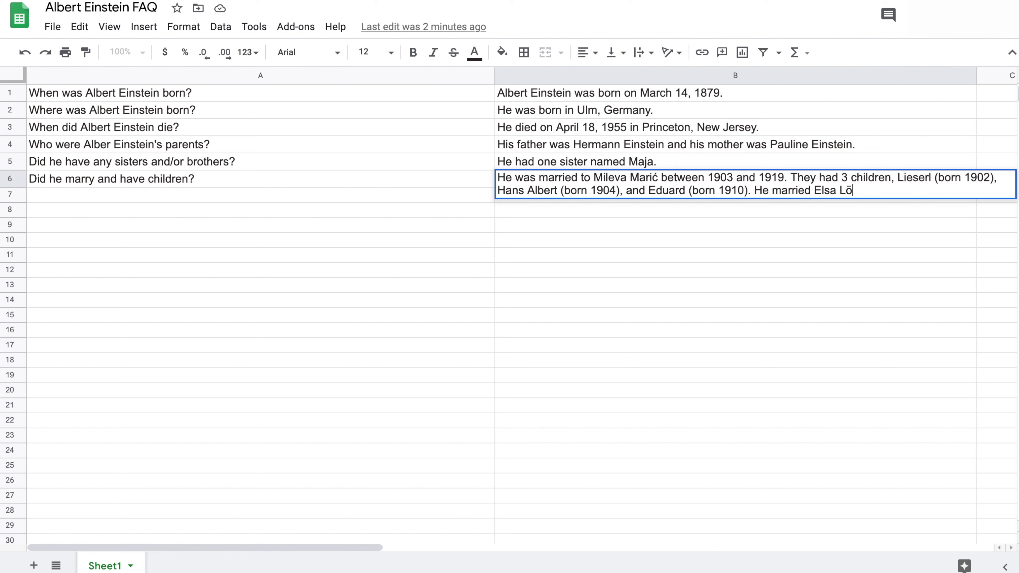
{"action": "type", "text": "wenthal in 1919 and they"}
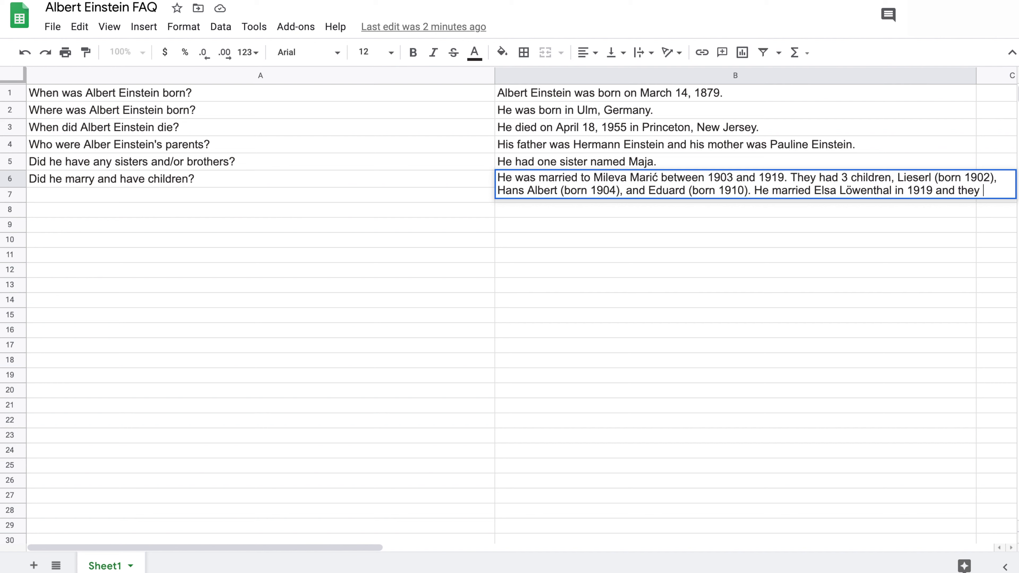
{"action": "type", "text": " lived together "}
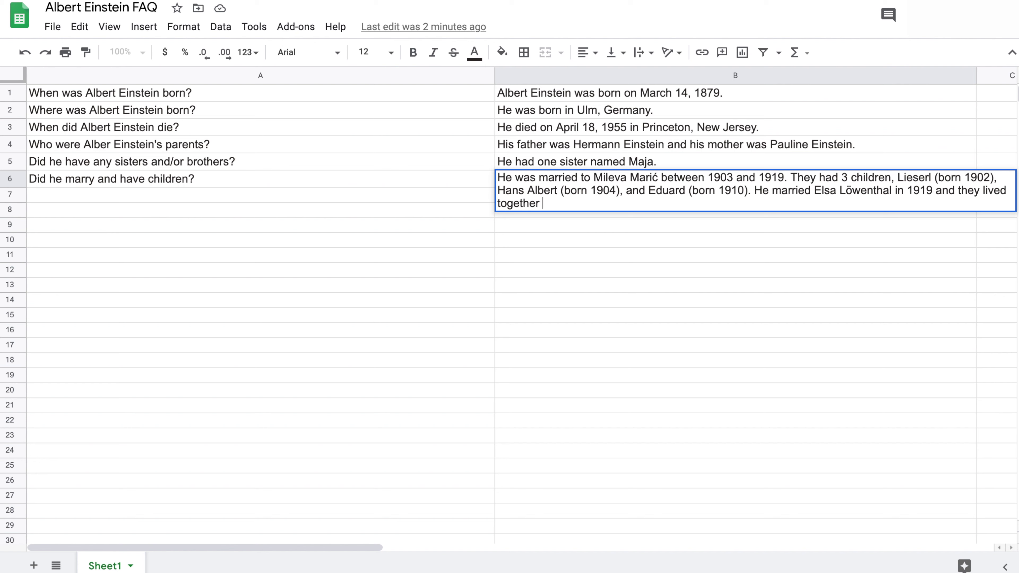
{"action": "type", "text": "until her death in 1936."}
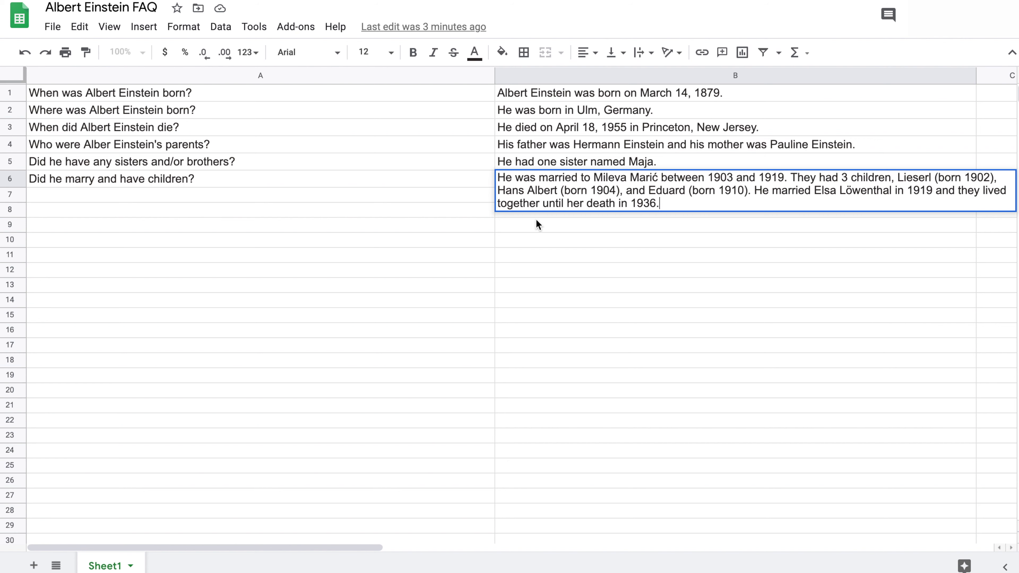
{"action": "left_click", "coordinate": [690, 242]}
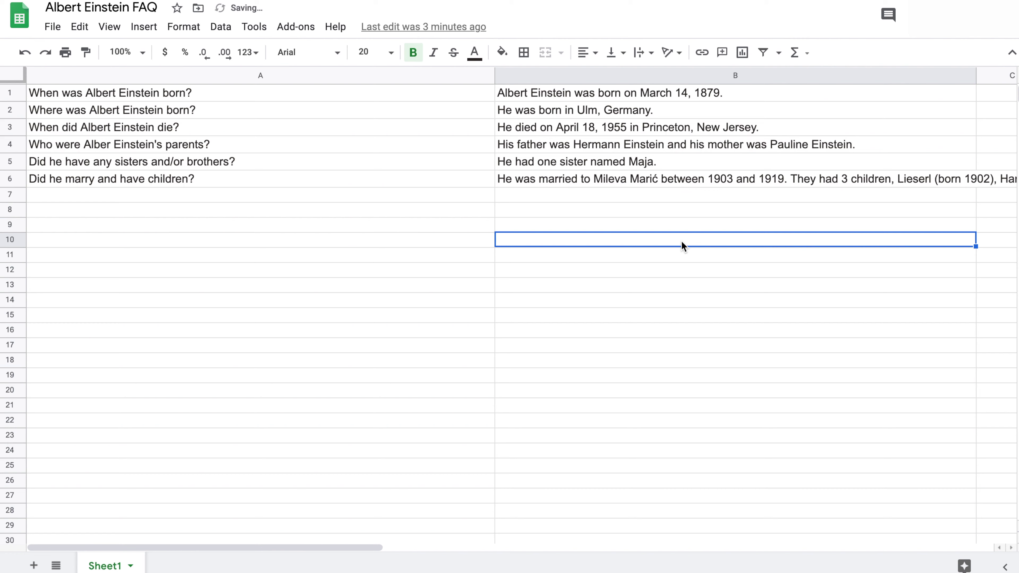
{"action": "scroll", "coordinate": [684, 246], "scroll_direction": "right", "scroll_amount": 10}
{"action": "scroll", "coordinate": [642, 217], "scroll_direction": "left", "scroll_amount": 10}
{"action": "left_click", "coordinate": [557, 148]}
{"action": "left_click_drag", "start_coordinate": [563, 152], "coordinate": [566, 128]}
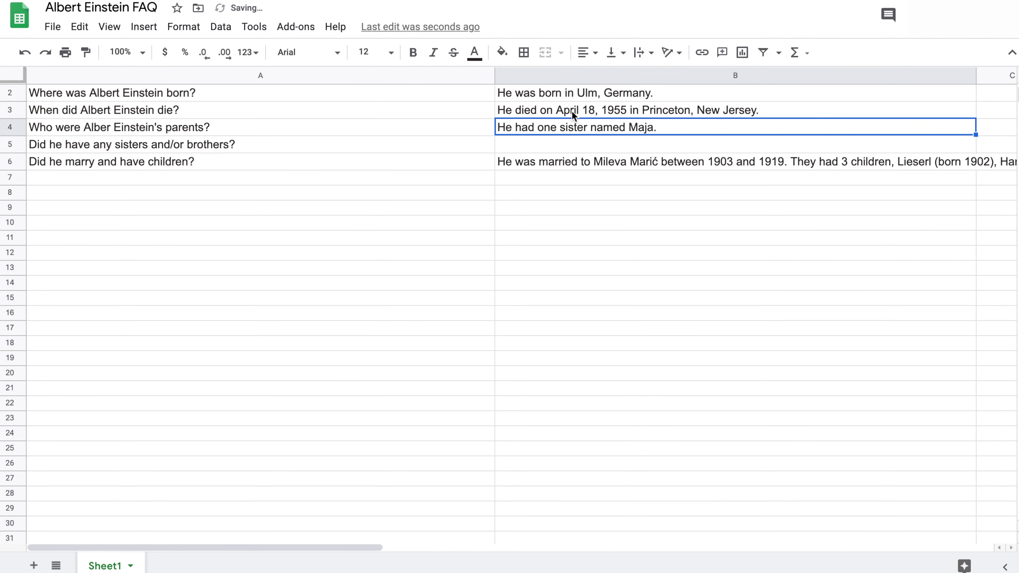
{"action": "key", "text": "ctrl+z"}
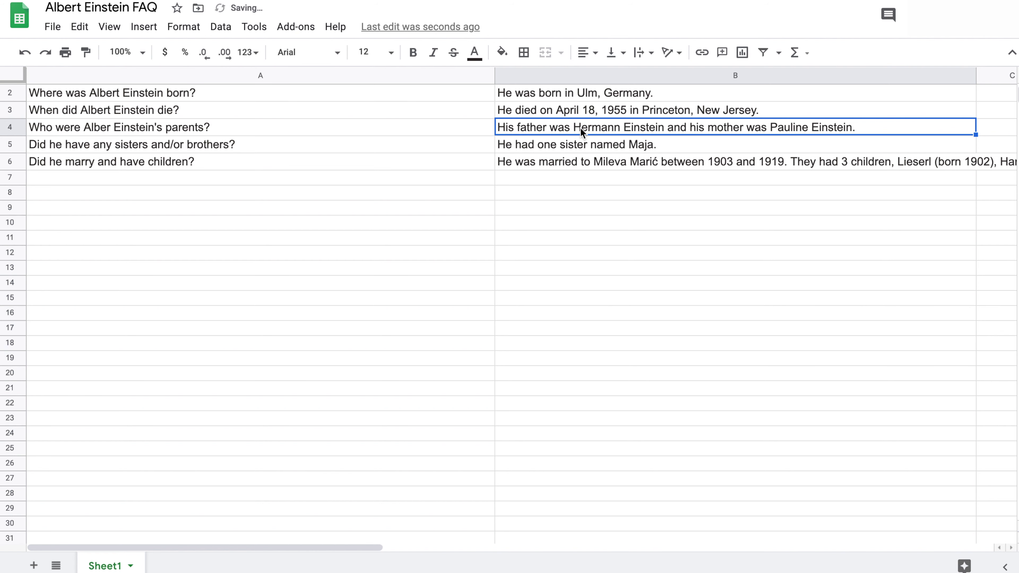
{"action": "left_click", "coordinate": [662, 206]}
{"action": "left_click", "coordinate": [661, 146]}
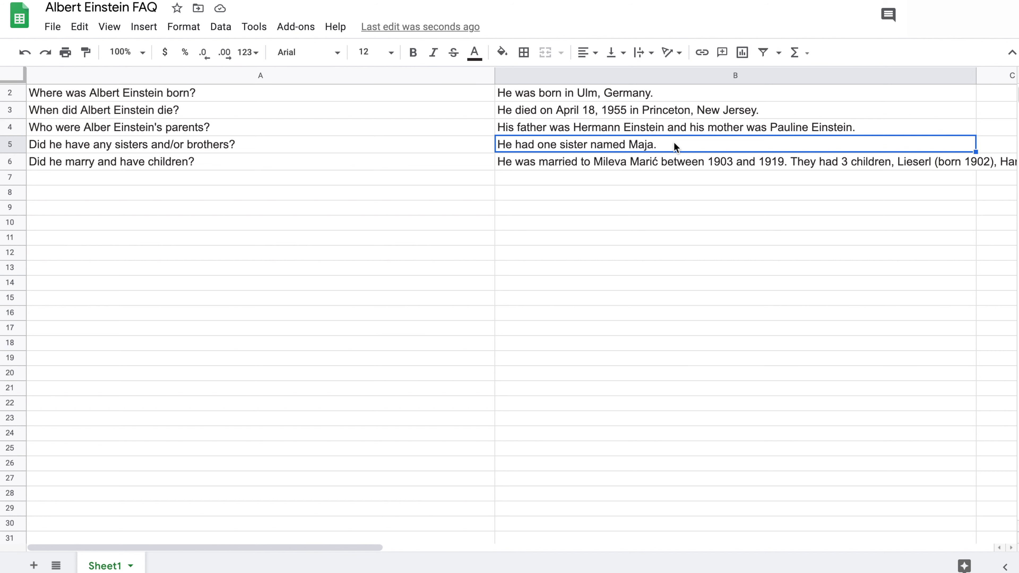
{"action": "double_click", "coordinate": [663, 147]}
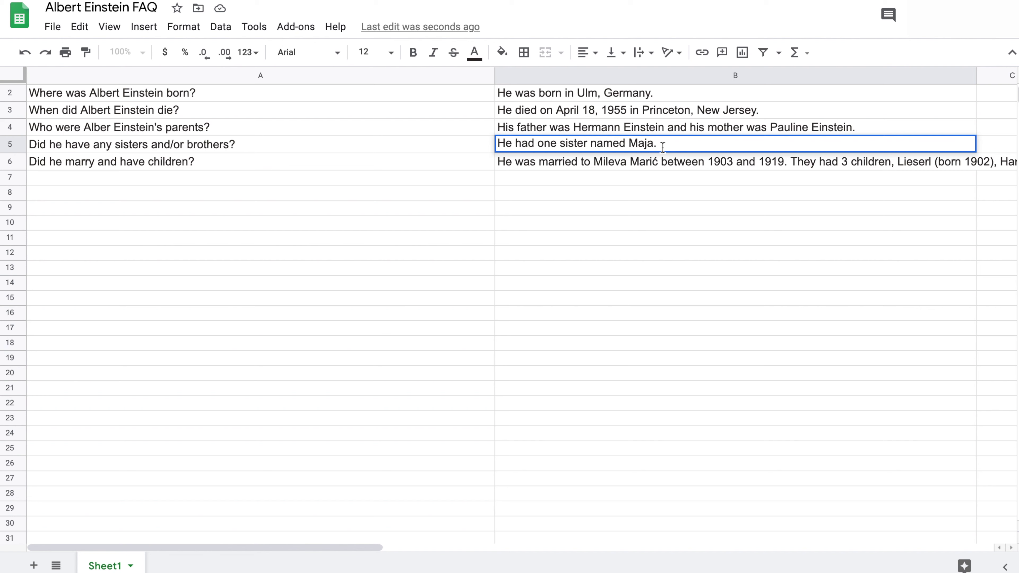
Enter the question "Where did Albert Einstein recieve his education?" in cell A7
{"action": "double_click", "coordinate": [286, 177]}
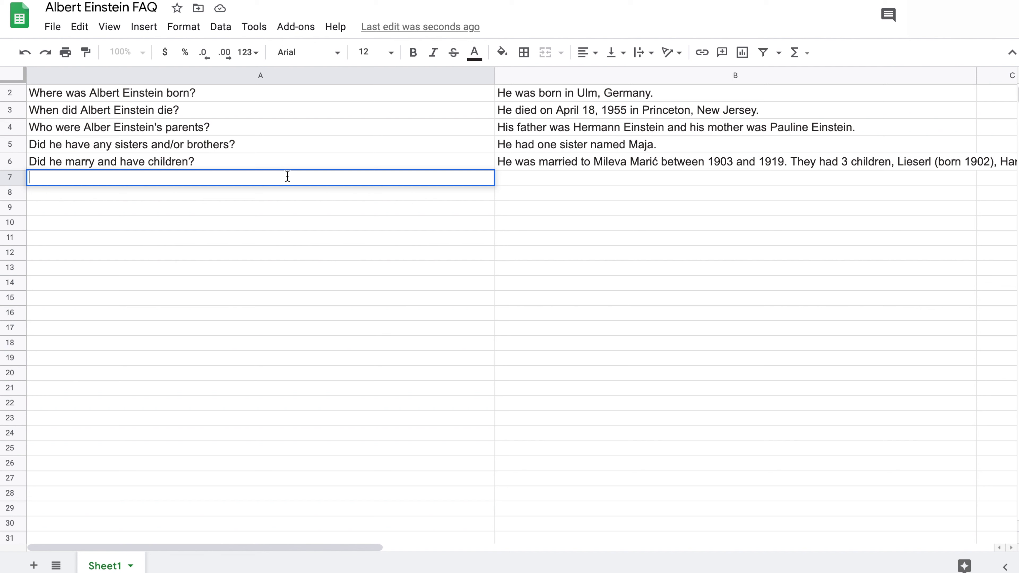
{"action": "type", "text": "Where"}
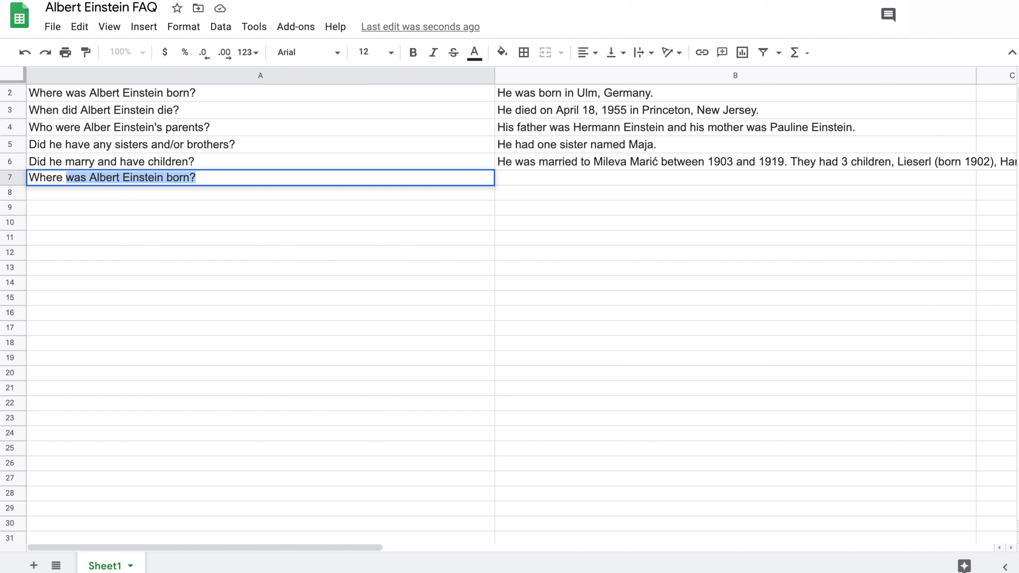
{"action": "type", "text": "did"}
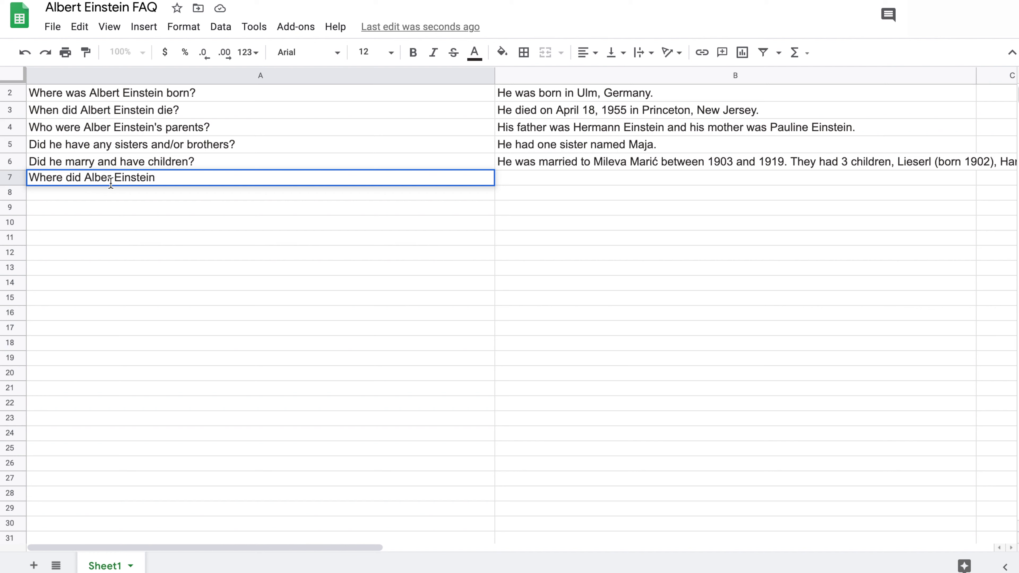
{"action": "type", "text": "t"}
{"action": "left_click", "coordinate": [177, 177]}
{"action": "type", "text": "recieve hi"}
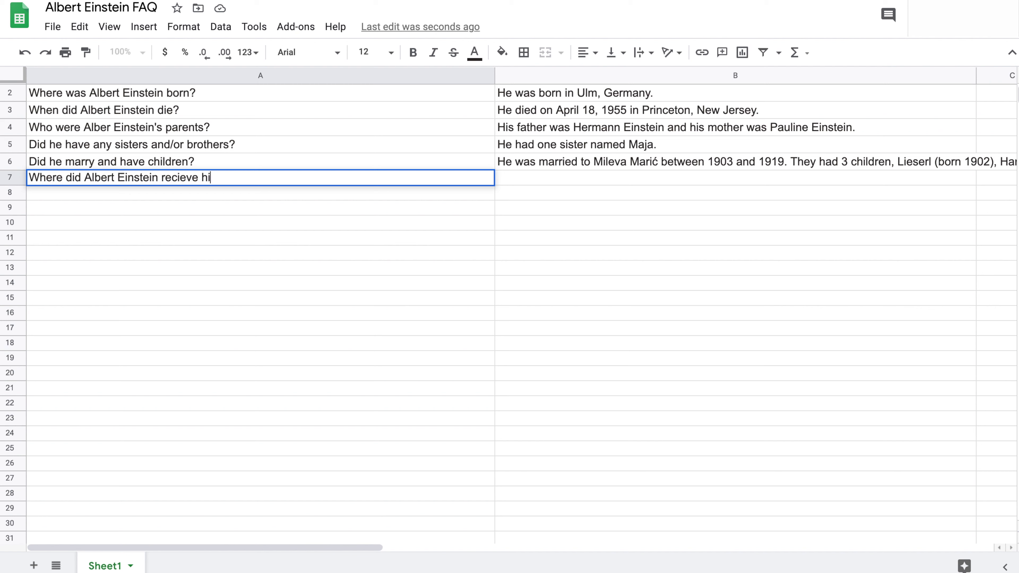
{"action": "type", "text": "s education?"}
Start the education answer in cell B7 with "He recieved his education at the following schools:"
{"action": "double_click", "coordinate": [528, 177]}
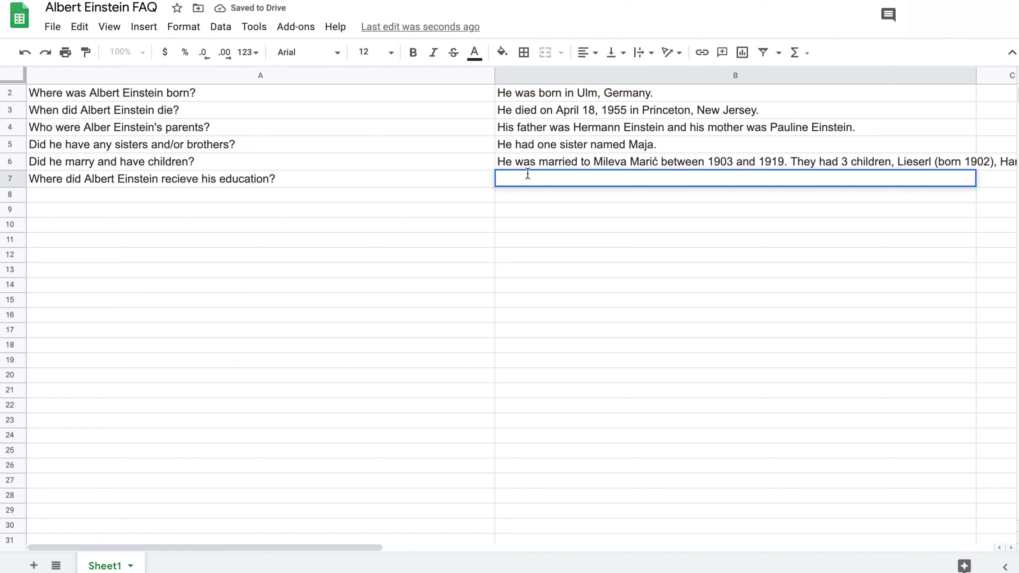
{"action": "type", "text": "He recieved his education at the following schools:"}
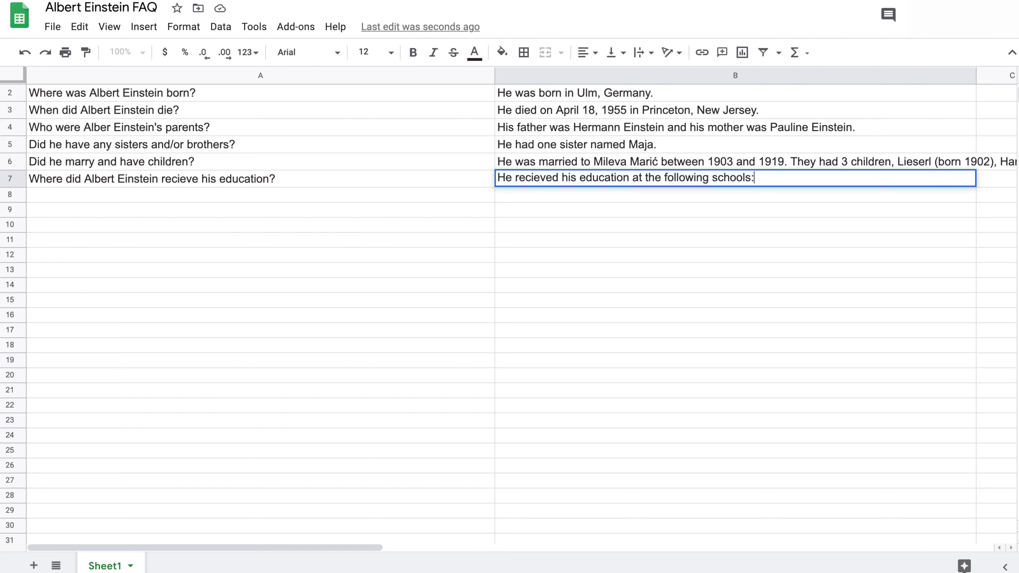
{"action": "key", "text": "Return"}
Continue the answer in cell B7 with "Catholic Elementary School in Munich, Germany (1885-1888). Luitpold Gymnasium in Munich, Germany (1888-"
{"action": "double_click", "coordinate": [779, 179]}
{"action": "type", "text": "Catholic Elementary School in Munich Ger"}
{"action": "key", "text": "BackSpace"}
{"action": "key", "text": "BackSpace"}
{"action": "key", "text": "BackSpace"}
{"action": "key", "text": "BackSpace"}
{"action": "type", "text": ", Germany ("}
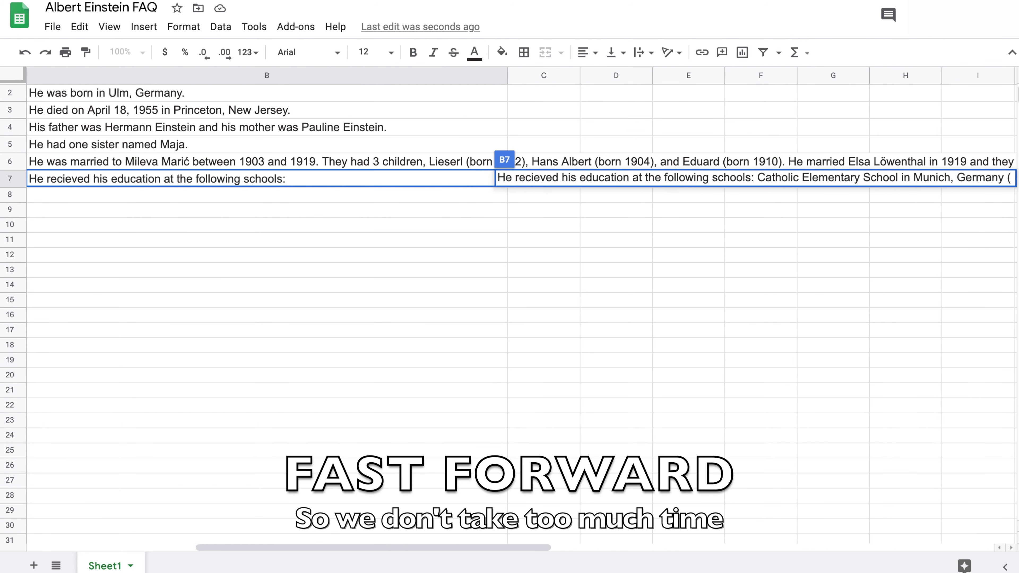
{"action": "type", "text": "1885-1888)      Luitpold Gymnasium in Munich, Germany (1885"}
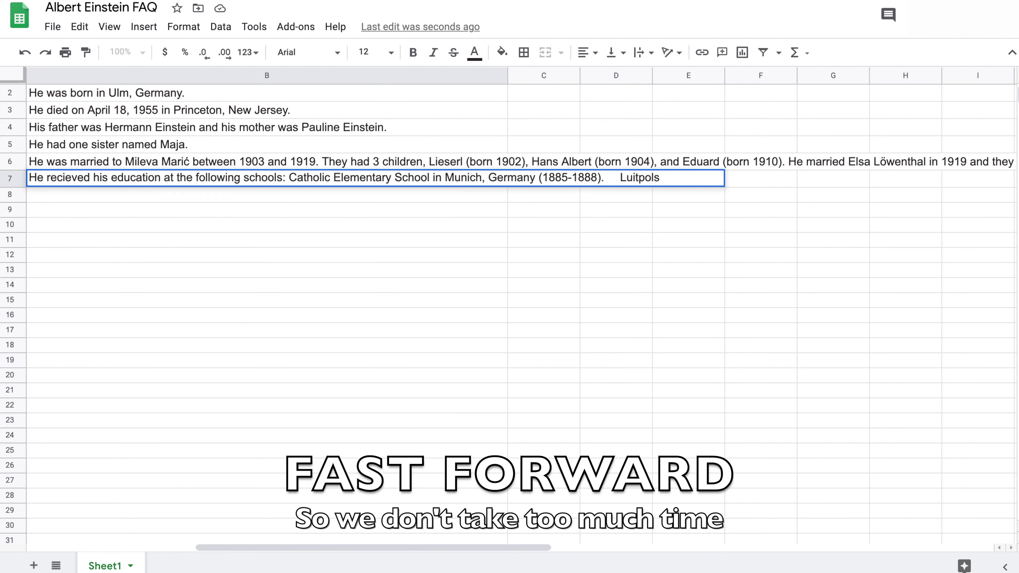
{"action": "key", "text": "BackSpace"}
{"action": "type", "text": "8-"}
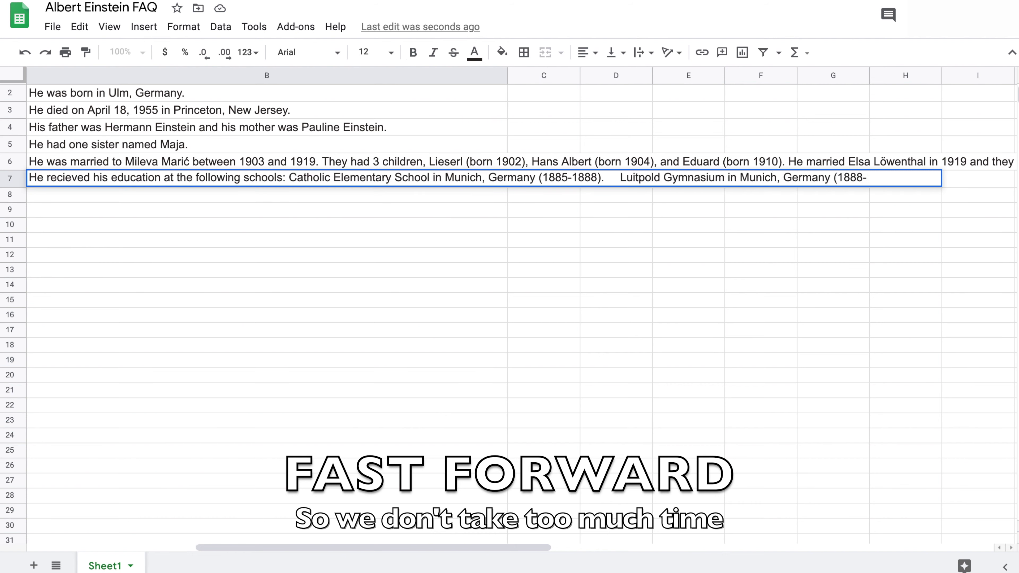
Complete the gymnasium's dates with 1894 in cell B7 and add "Cantonal School in Aarau, Switzerland (1895-1896). Swiss Federal Institute of Technology"
{"action": "type", "text": "1894).     Cantonal School in Aar"}
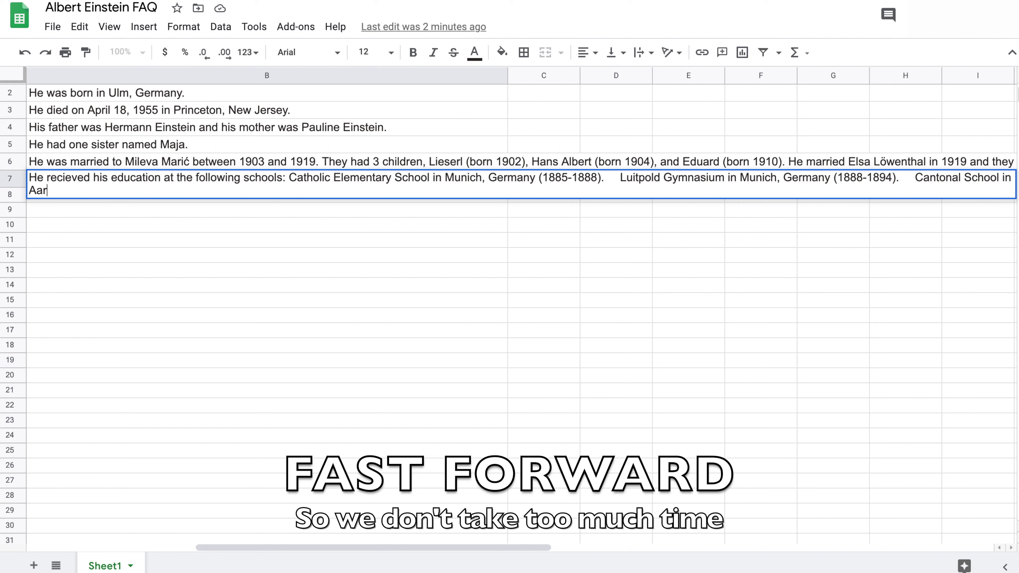
{"action": "type", "text": "au, Switzerland (1895-1896).     Swiss Federal Institute of Technology"}
{"action": "left_click", "coordinate": [366, 191]}
Finish the education answer in cell B7 with "in Zurich, Switzerland. (1896-1900). Ph.D. from Zurich University, Switzerland (1905)."
{"action": "type", "text": "in Zurich, Switzerland. (1896-1900).     Ph.D. from"}
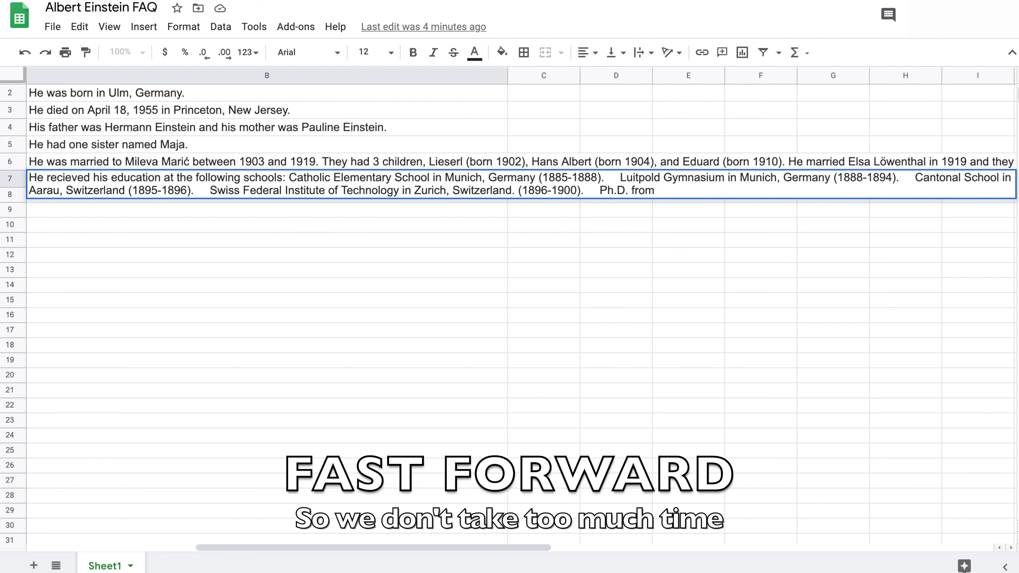
{"action": "type", "text": " Zurich University, Switzerland (1905)."}
{"action": "left_click", "coordinate": [490, 413]}
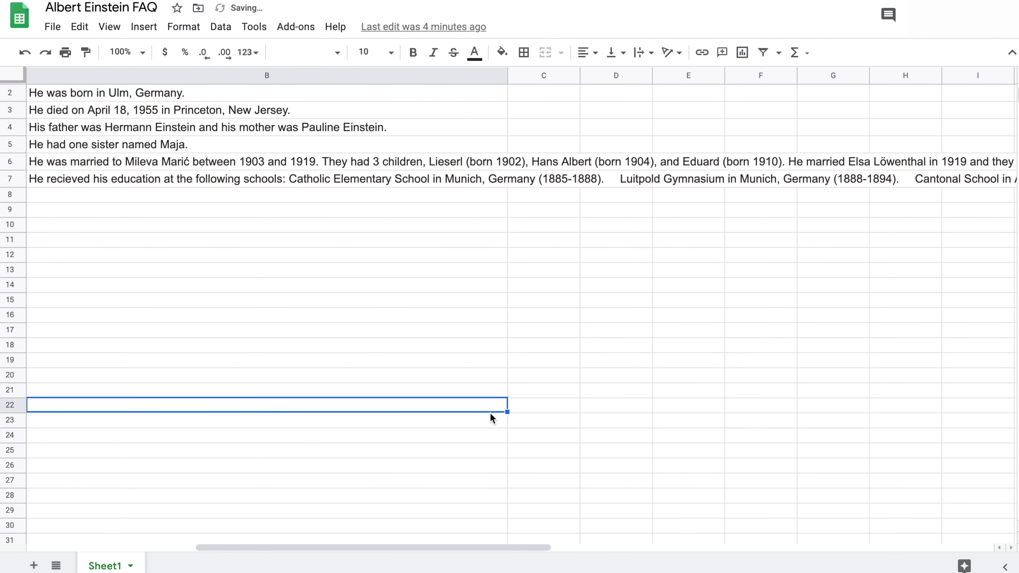
Download the current sheet of the Albert Einstein FAQ spreadsheet as comma-separated values (.csv)
{"action": "scroll", "coordinate": [618, 350], "scroll_direction": "right", "scroll_amount": 10}
{"action": "scroll", "coordinate": [624, 340], "scroll_direction": "left", "scroll_amount": 15}
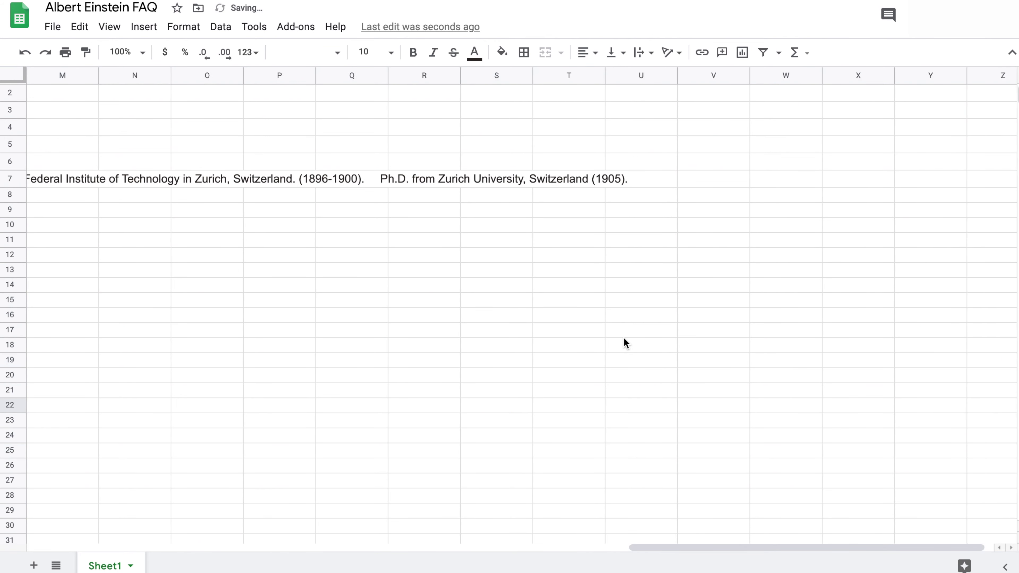
{"action": "left_click", "coordinate": [149, 185]}
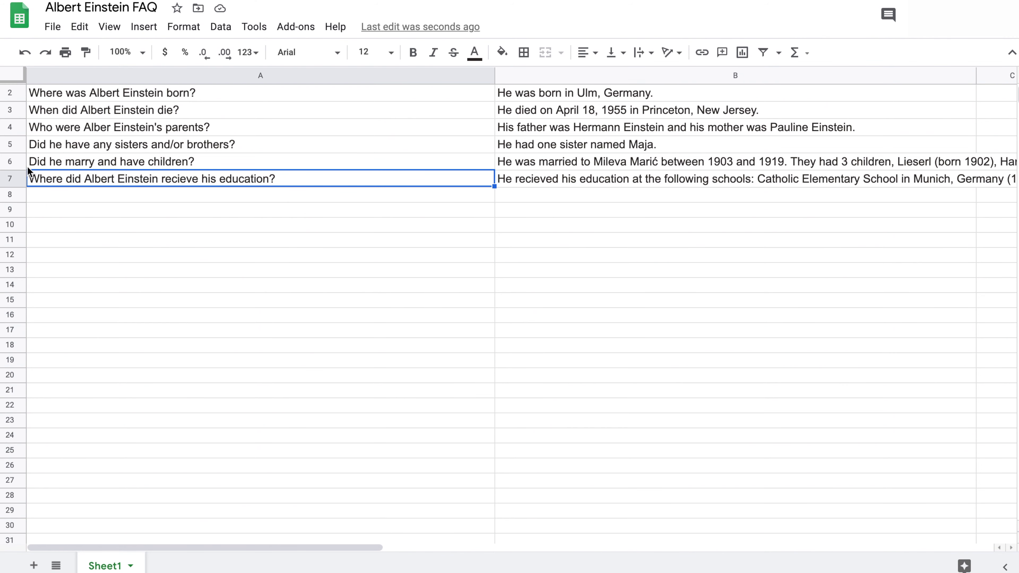
{"action": "scroll", "coordinate": [22, 150], "scroll_direction": "up", "scroll_amount": 1}
{"action": "scroll", "coordinate": [110, 153], "scroll_direction": "right", "scroll_amount": 3}
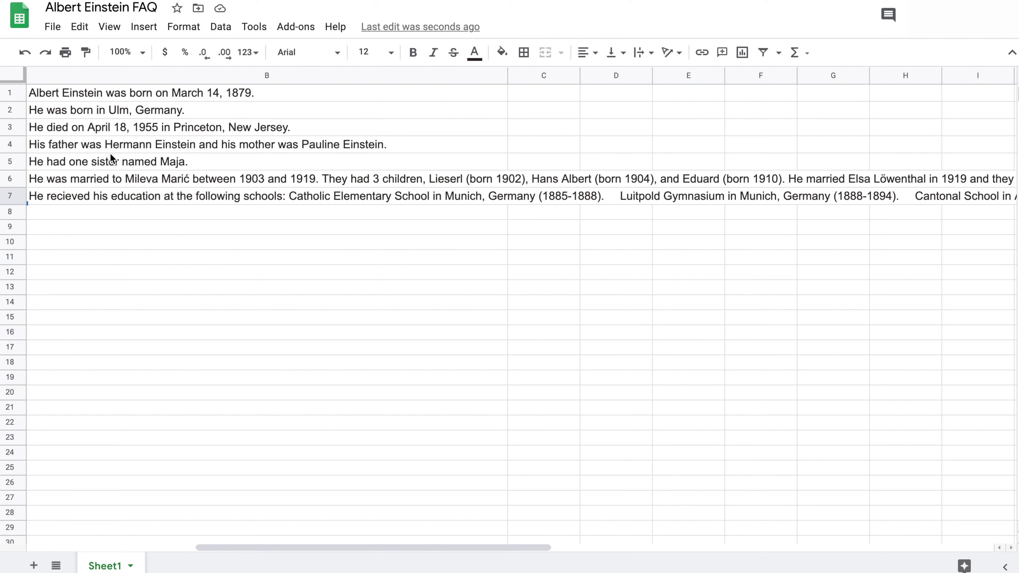
{"action": "scroll", "coordinate": [110, 153], "scroll_direction": "left", "scroll_amount": 3}
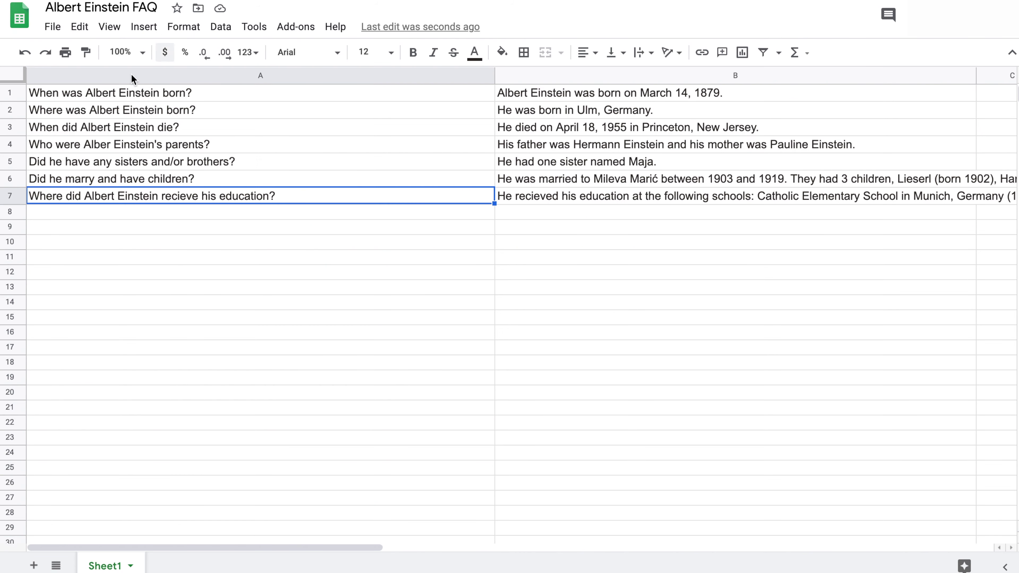
{"action": "left_click", "coordinate": [58, 29]}
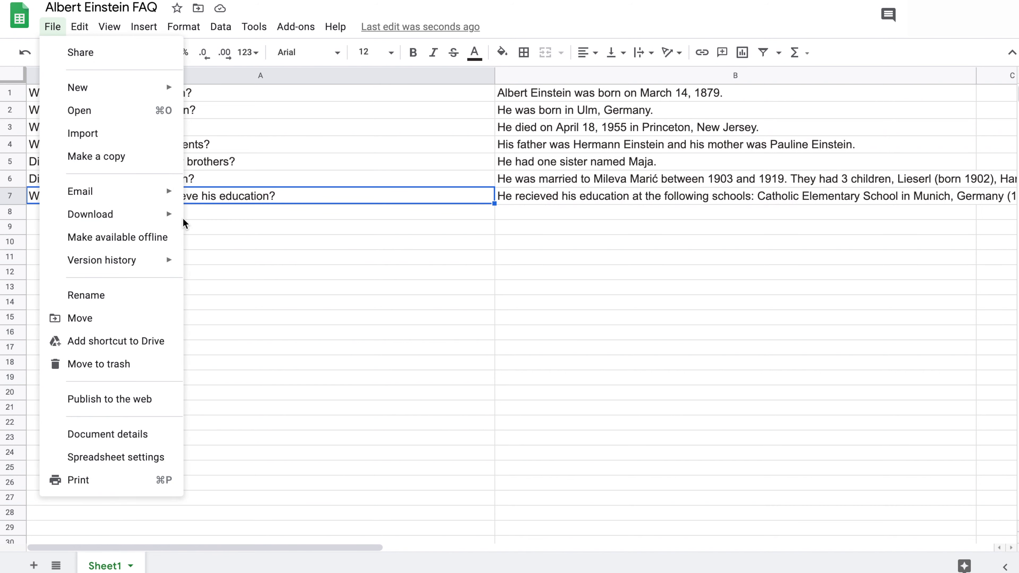
{"action": "mouse_move", "coordinate": [173, 221]}
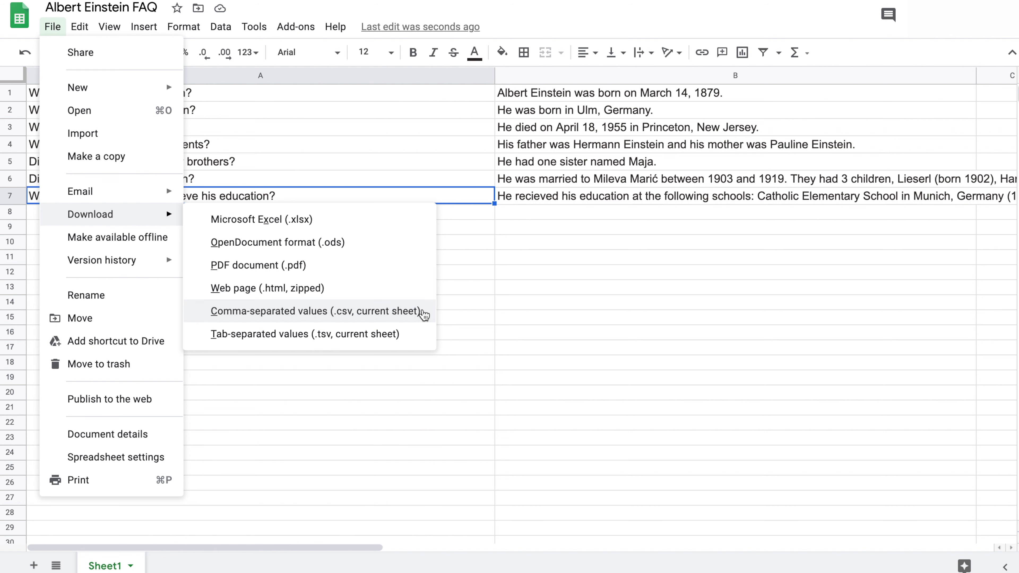
{"action": "left_click", "coordinate": [417, 311]}
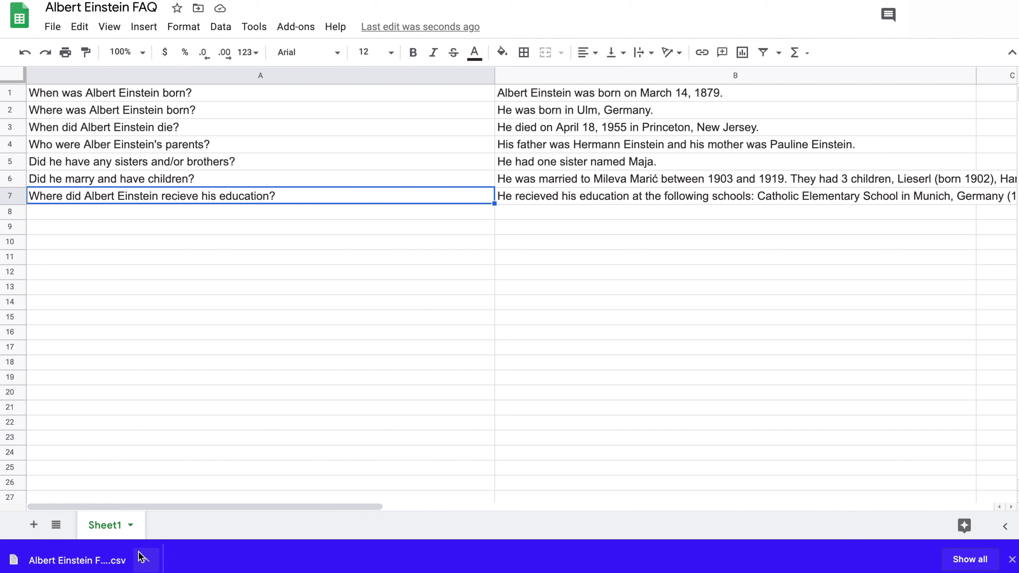
Switch to Dialogflow, enable beta features and APIs in the EinsteinBOT agent's general settings, and save them
{"action": "key", "text": "ctrl+Tab"}
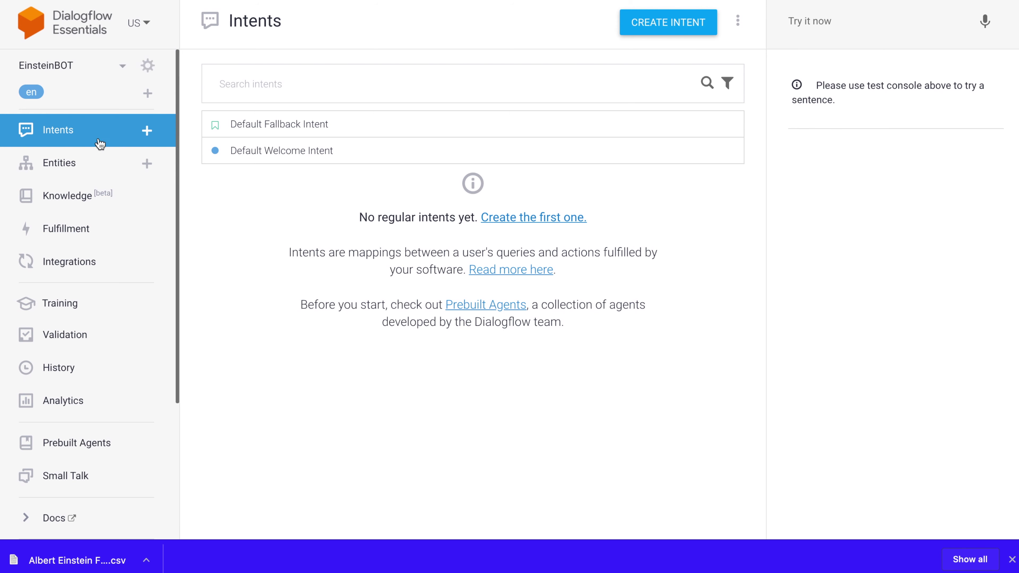
{"action": "left_click", "coordinate": [112, 195]}
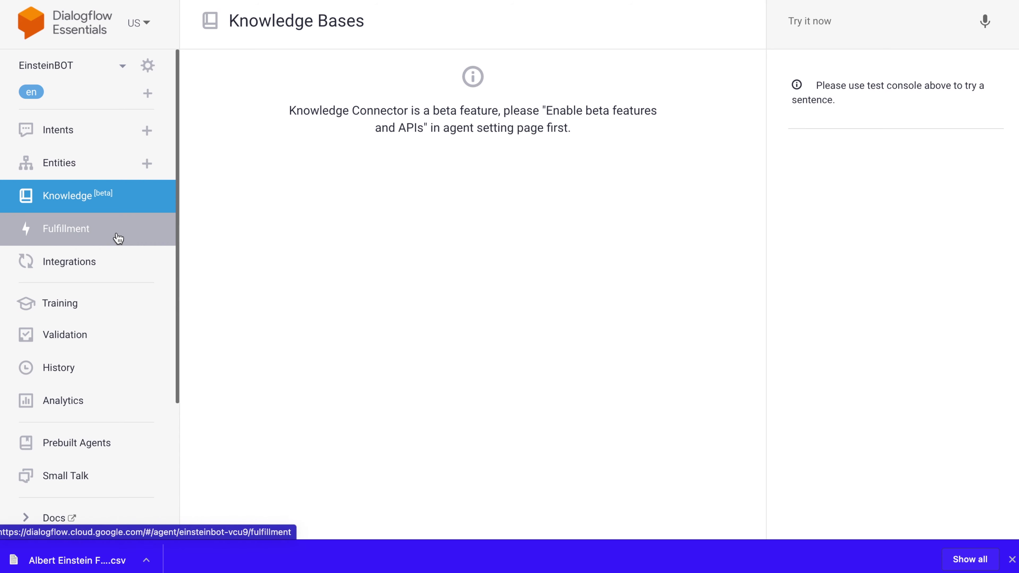
{"action": "left_click", "coordinate": [147, 68]}
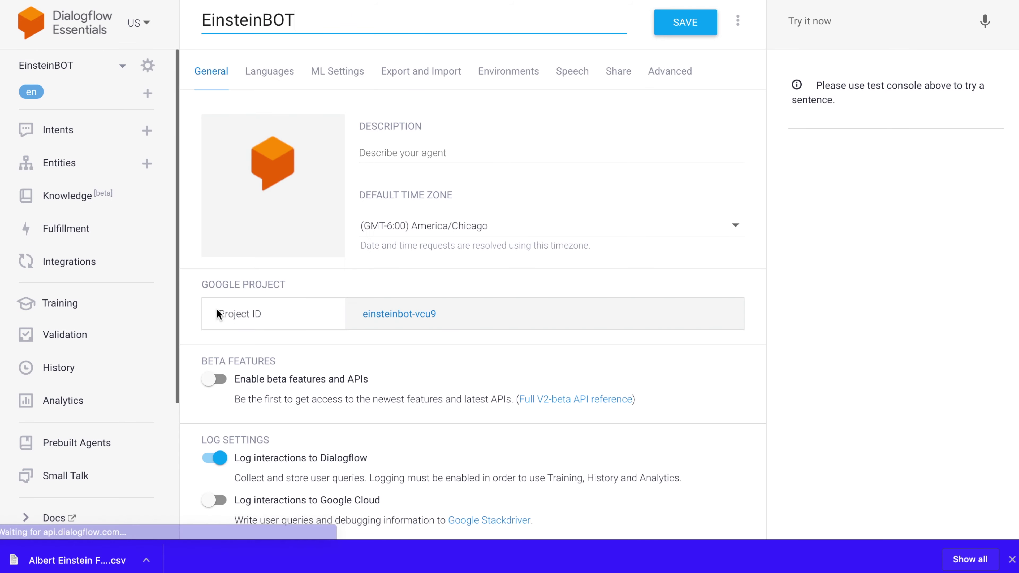
{"action": "scroll", "coordinate": [401, 231], "scroll_direction": "down", "scroll_amount": 4}
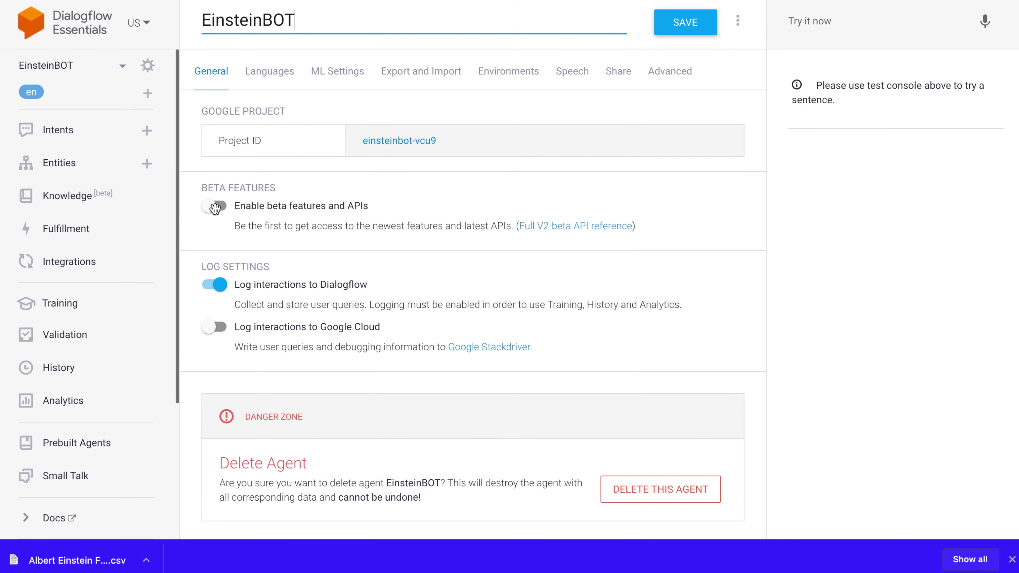
{"action": "left_click", "coordinate": [227, 211]}
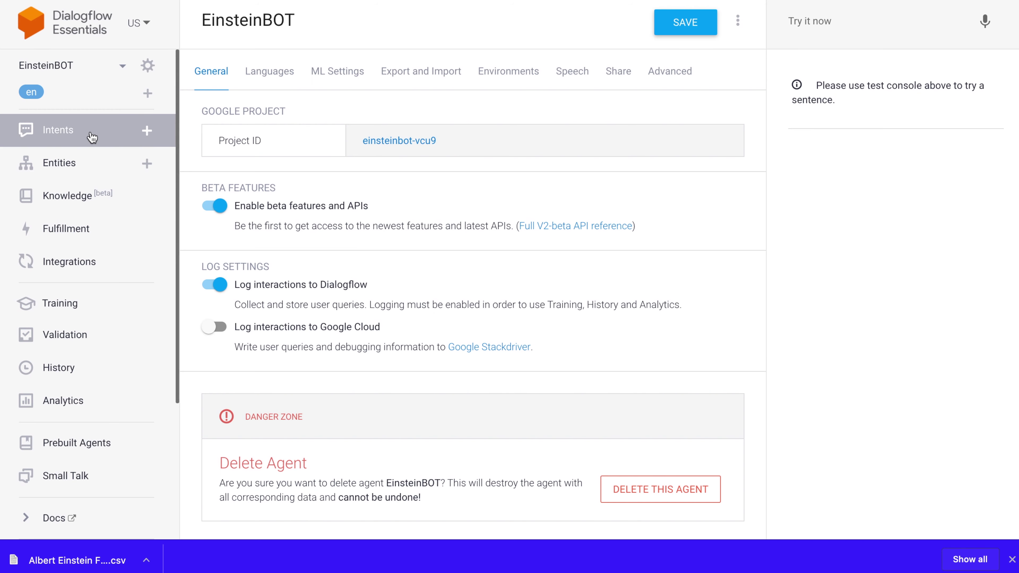
{"action": "left_click", "coordinate": [105, 196]}
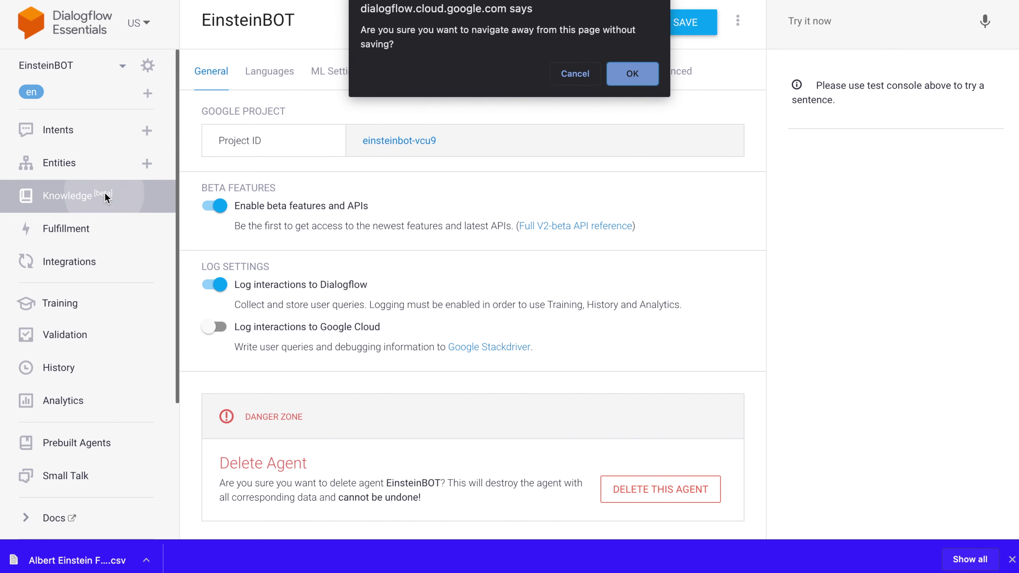
{"action": "left_click", "coordinate": [575, 74]}
{"action": "left_click", "coordinate": [686, 22]}
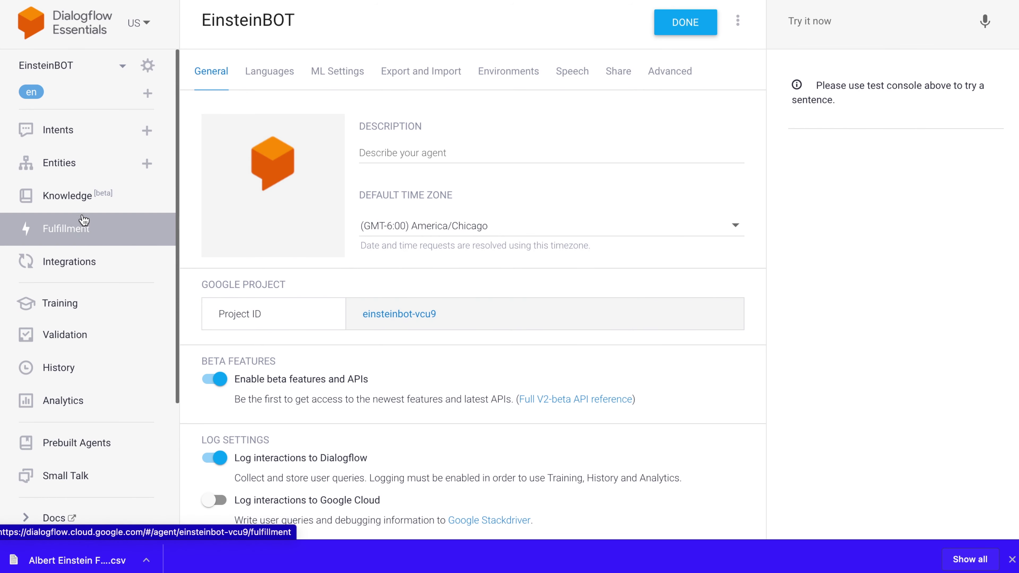
Set the knowledge results preference to 1, the strongest level, for the agent's knowledge bases
{"action": "left_click", "coordinate": [145, 207]}
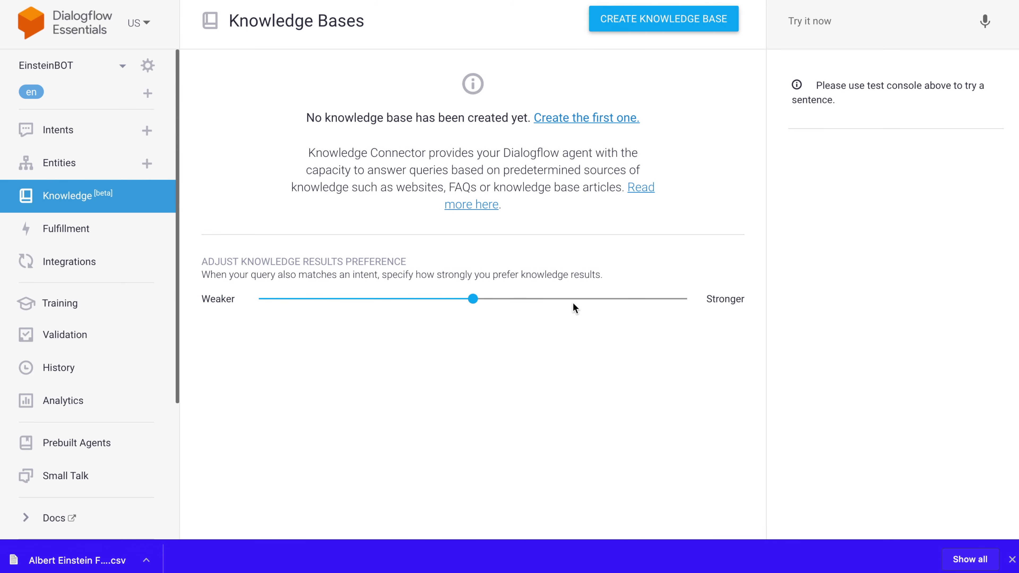
{"action": "left_click_drag", "start_coordinate": [473, 298], "coordinate": [867, 303]}
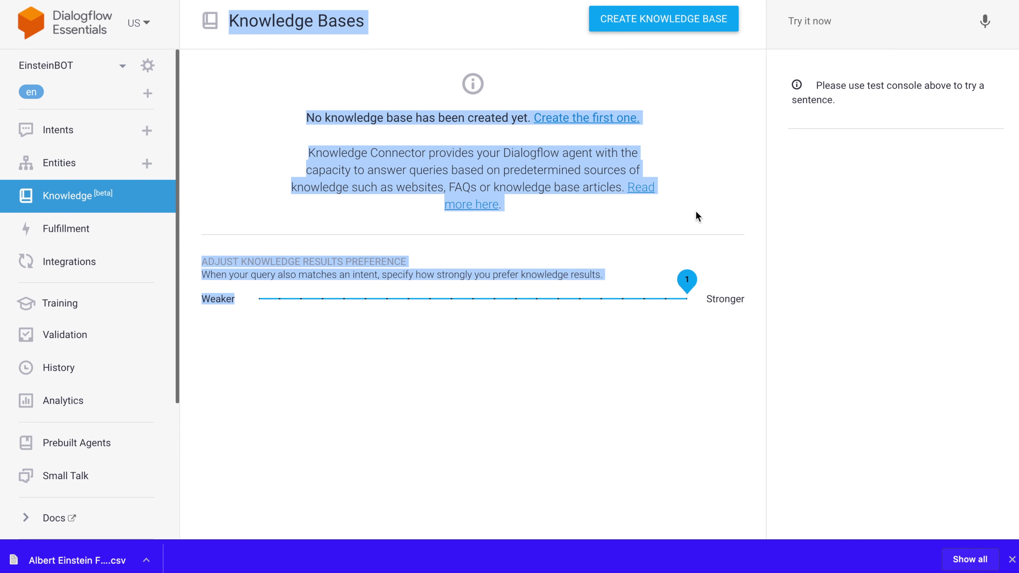
{"action": "left_click", "coordinate": [738, 218]}
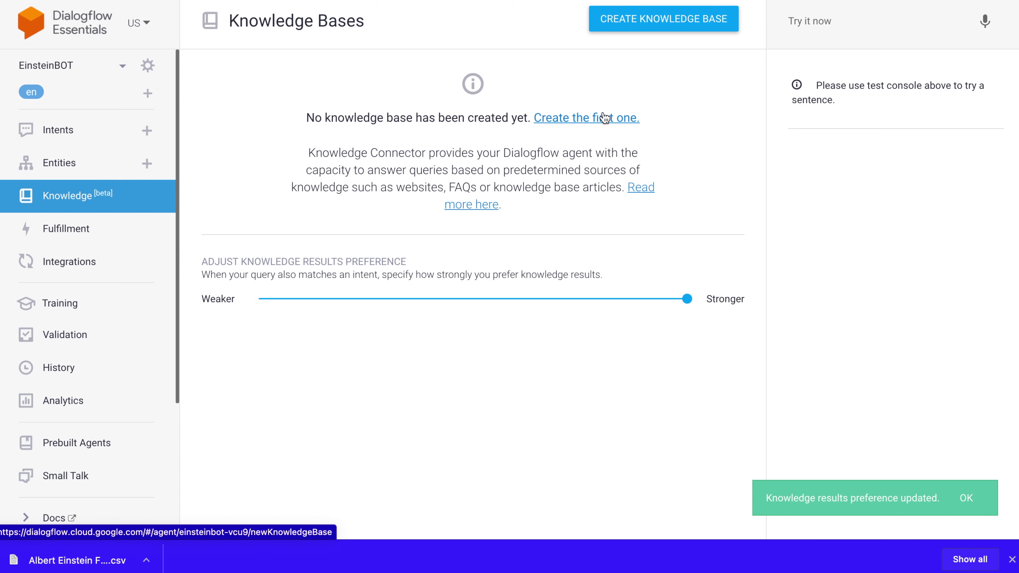
Create the agent's first knowledge base, name it FAQ, and save it
{"action": "left_click", "coordinate": [585, 120]}
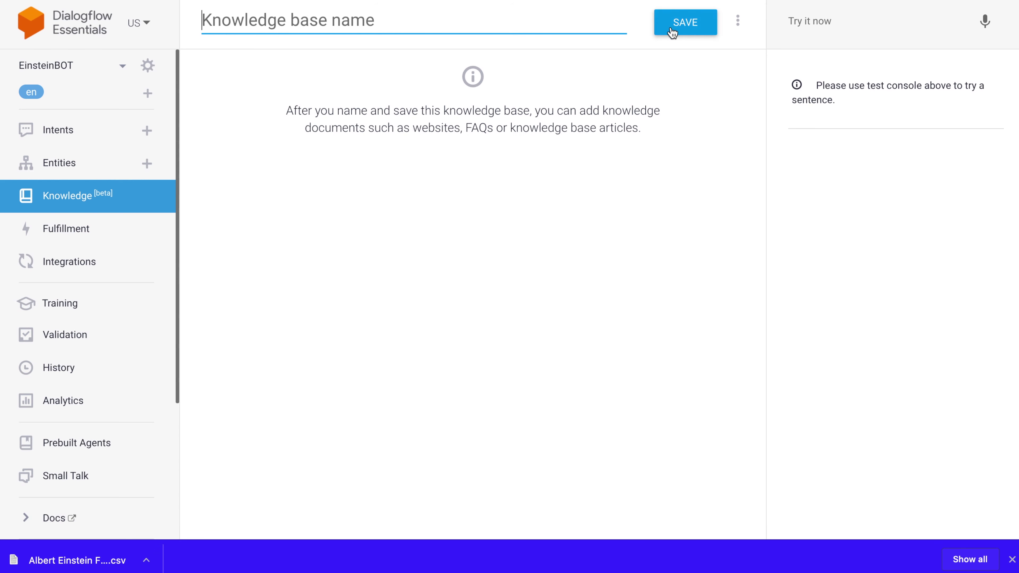
{"action": "type", "text": "FAQ"}
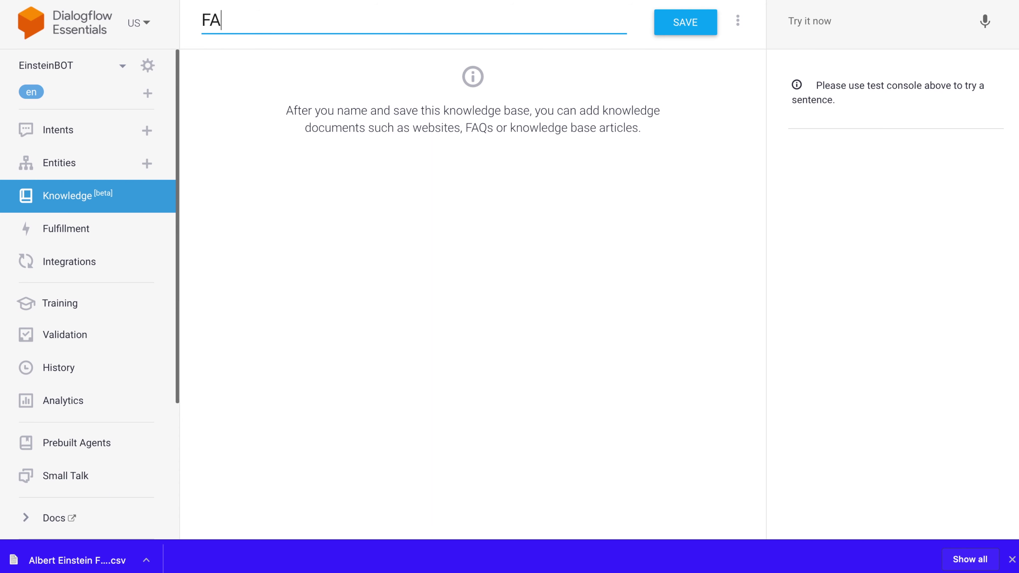
{"action": "left_click", "coordinate": [694, 25]}
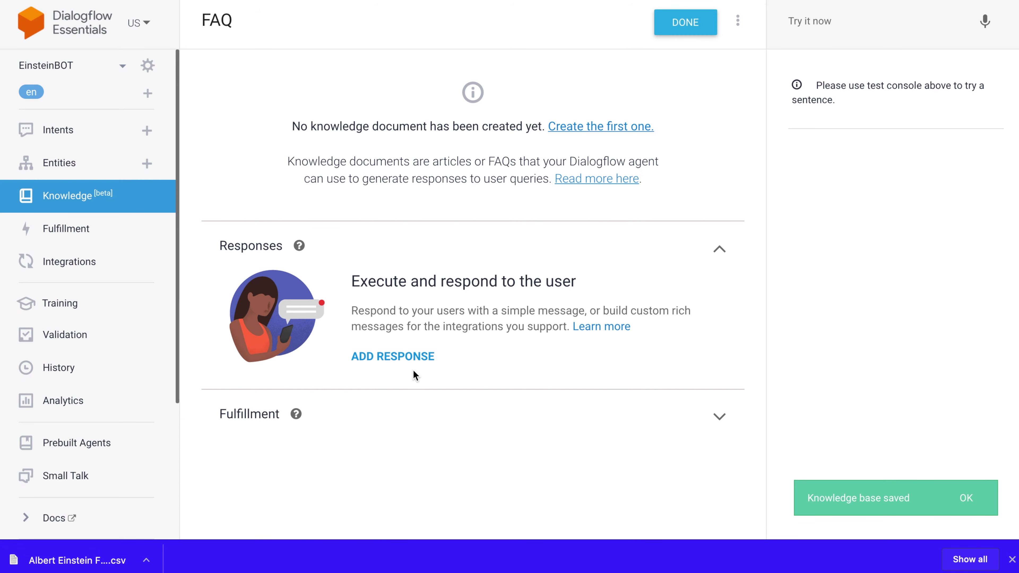
Start a new knowledge document named FAQ with knowledge type FAQ and mime type text/csv
{"action": "left_click", "coordinate": [618, 128]}
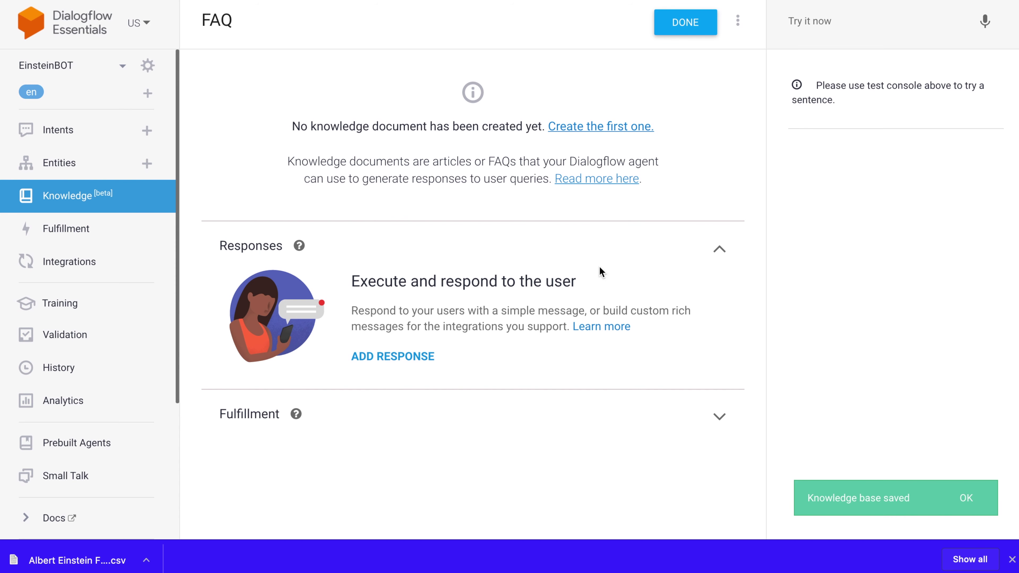
{"action": "left_click", "coordinate": [330, 100]}
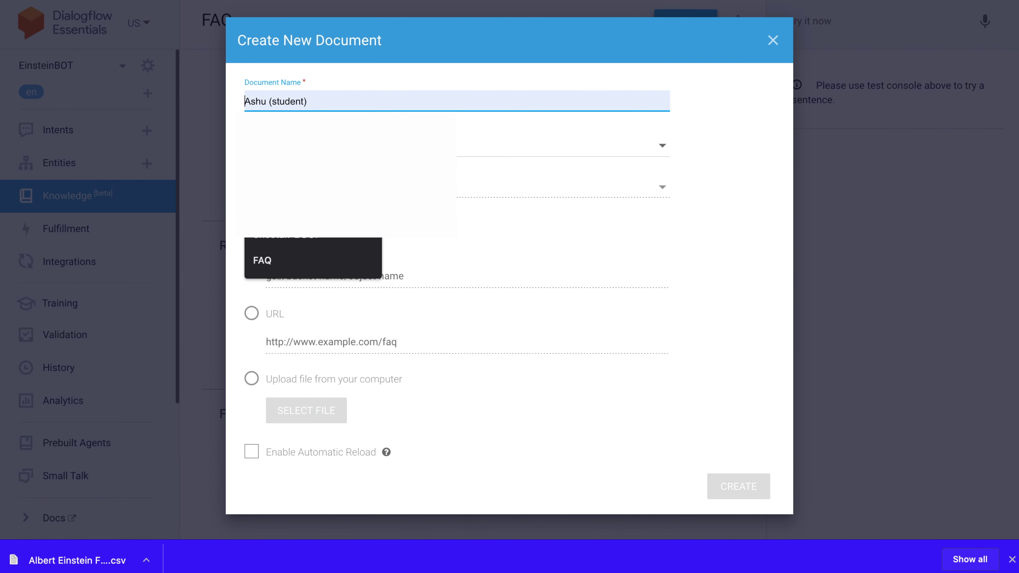
{"action": "left_click", "coordinate": [293, 261]}
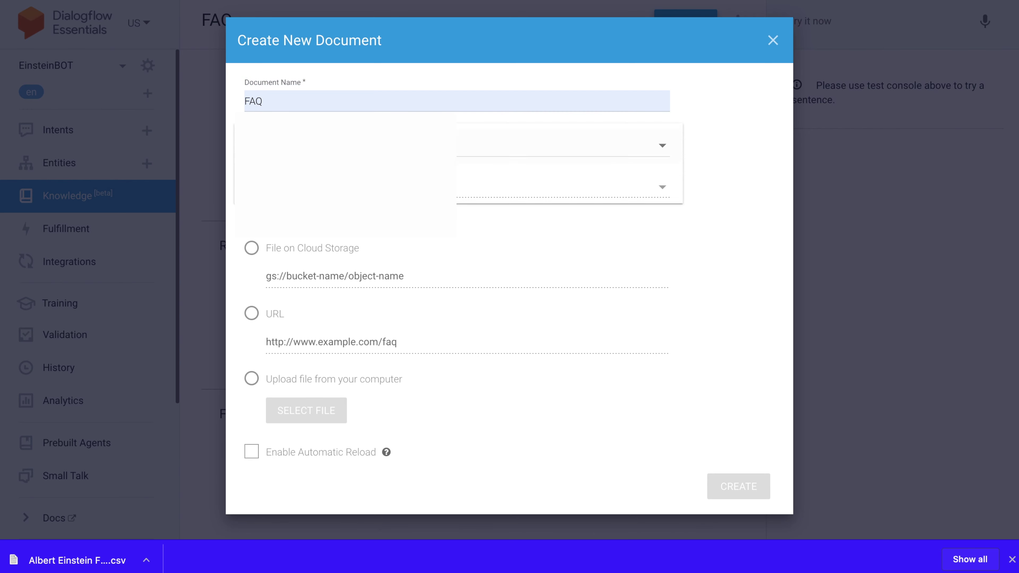
{"action": "left_click", "coordinate": [321, 147]}
{"action": "left_click", "coordinate": [321, 150]}
{"action": "left_click", "coordinate": [331, 191]}
{"action": "left_click", "coordinate": [327, 221]}
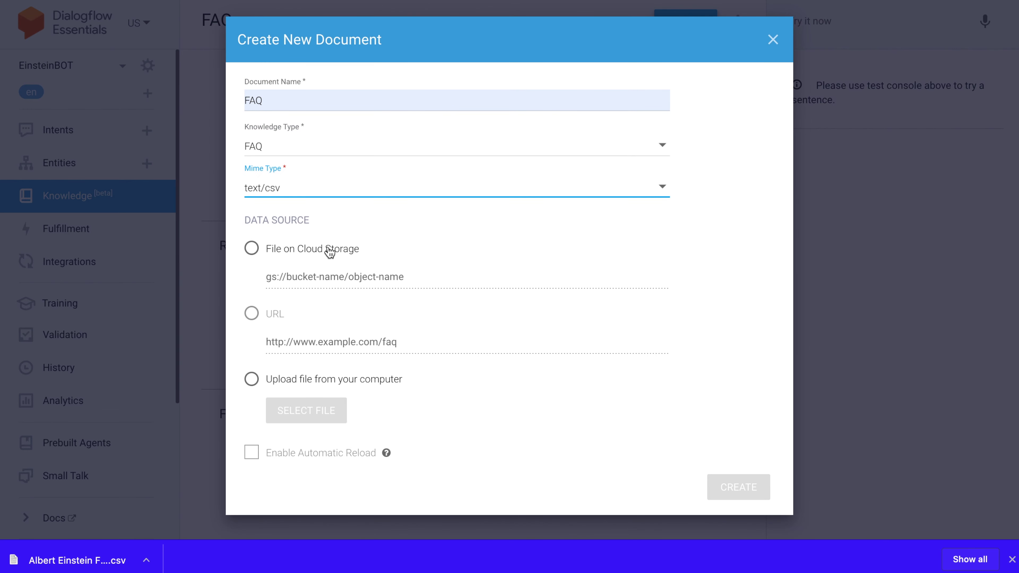
Upload "Albert Einstein FAQ - Sheet1.csv" from the computer as the data source and create the document
{"action": "left_click", "coordinate": [309, 386]}
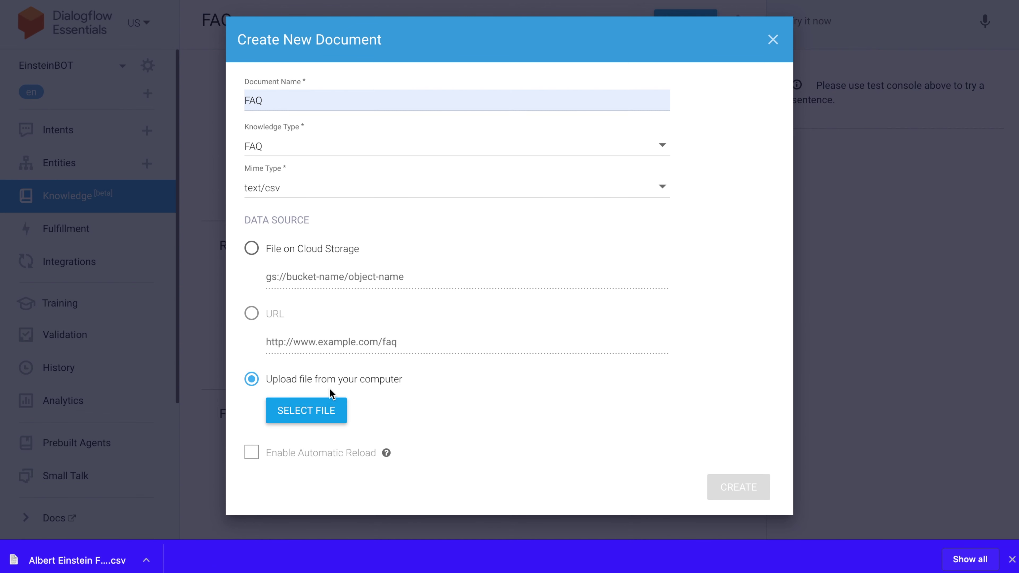
{"action": "left_click", "coordinate": [332, 413]}
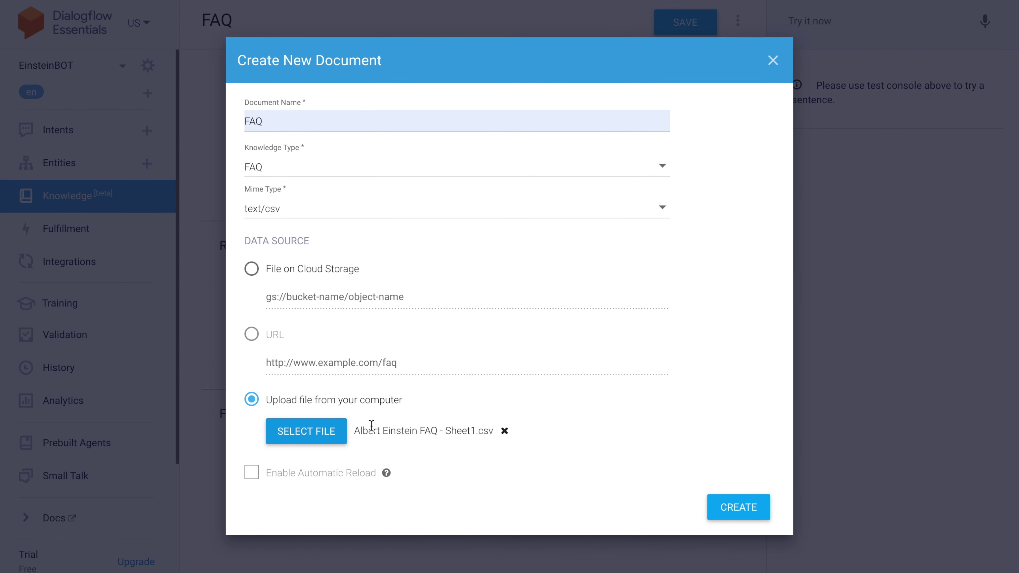
{"action": "left_click", "coordinate": [728, 513]}
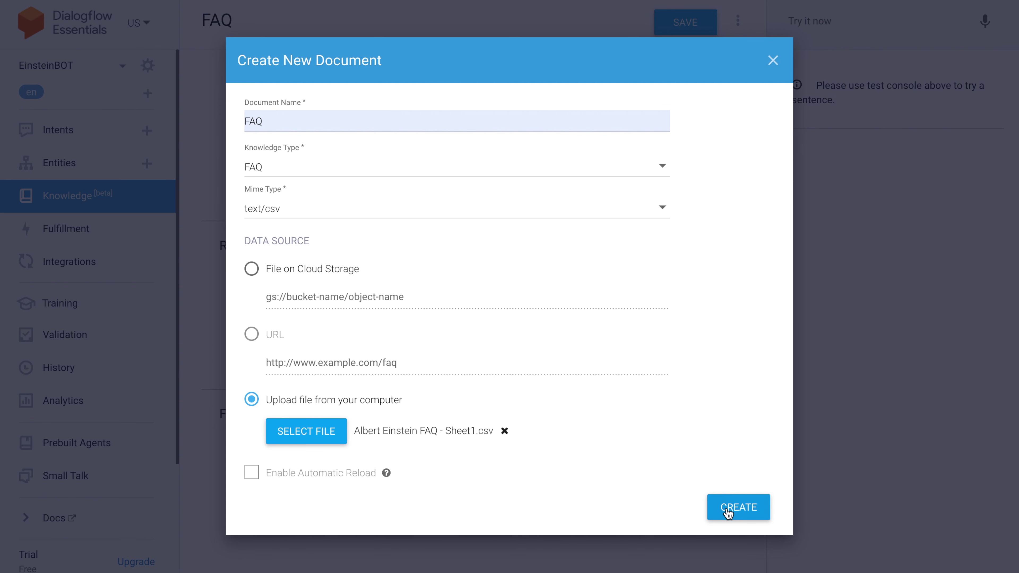
{"action": "left_click", "coordinate": [729, 514]}
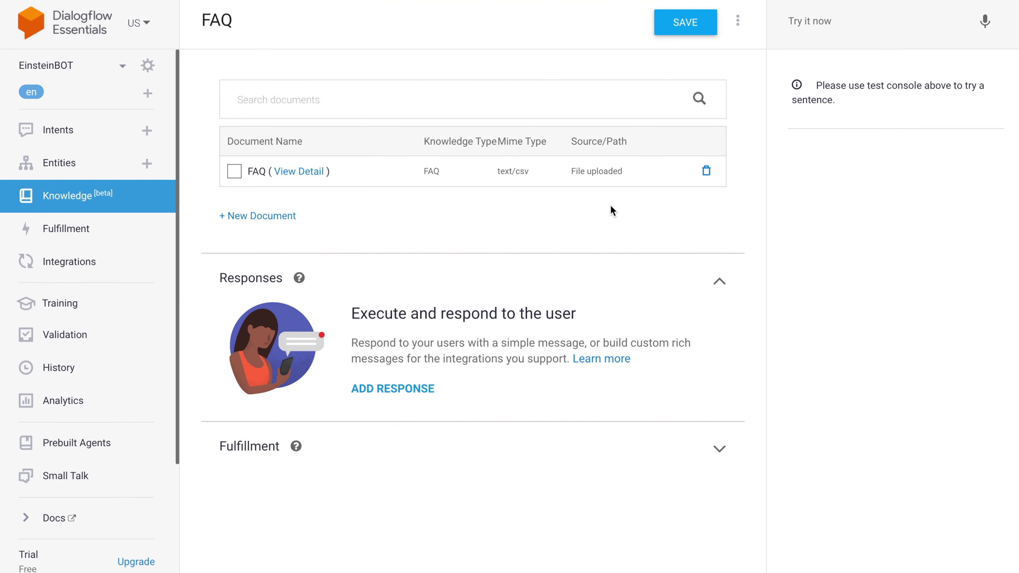
Add the default text response $Knowledge.Answer[1] to the FAQ knowledge base and save it
{"action": "left_click", "coordinate": [424, 388]}
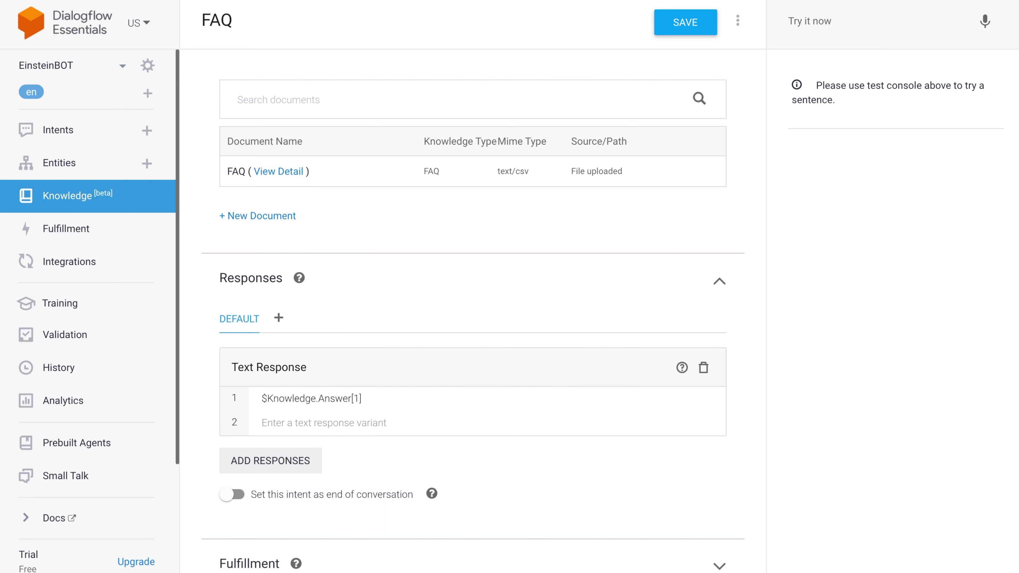
{"action": "left_click", "coordinate": [683, 32]}
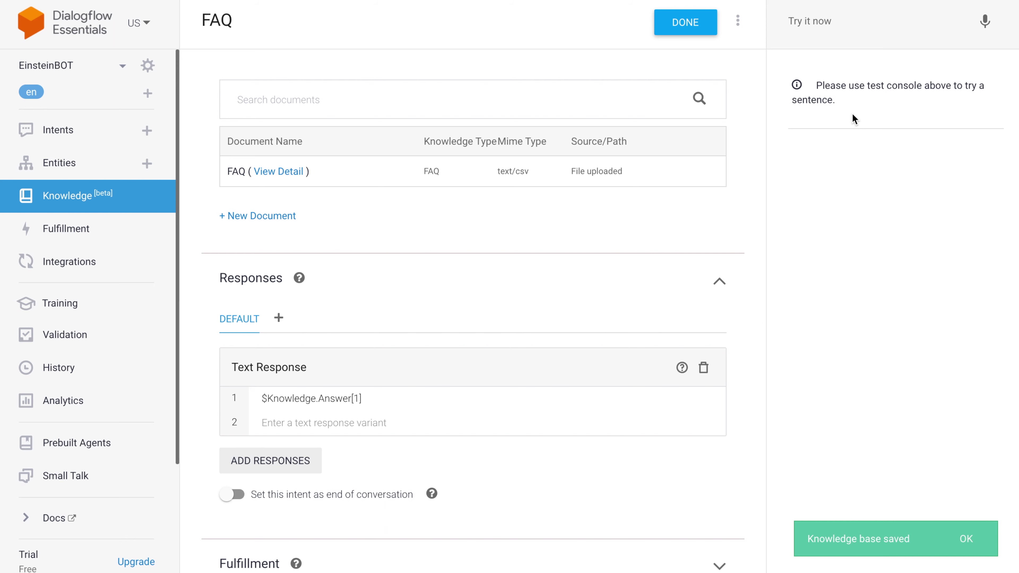
Test the agent by asking it "When was Albert Einstein born?" in the test console
{"action": "left_click", "coordinate": [833, 24]}
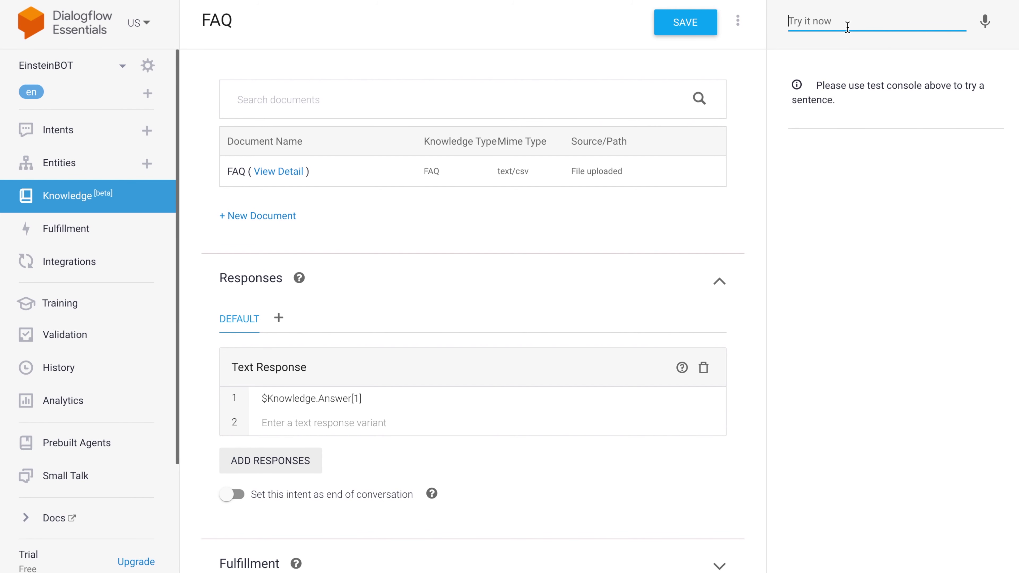
{"action": "left_click", "coordinate": [847, 24]}
{"action": "type", "text": "When was Albert Einstein"}
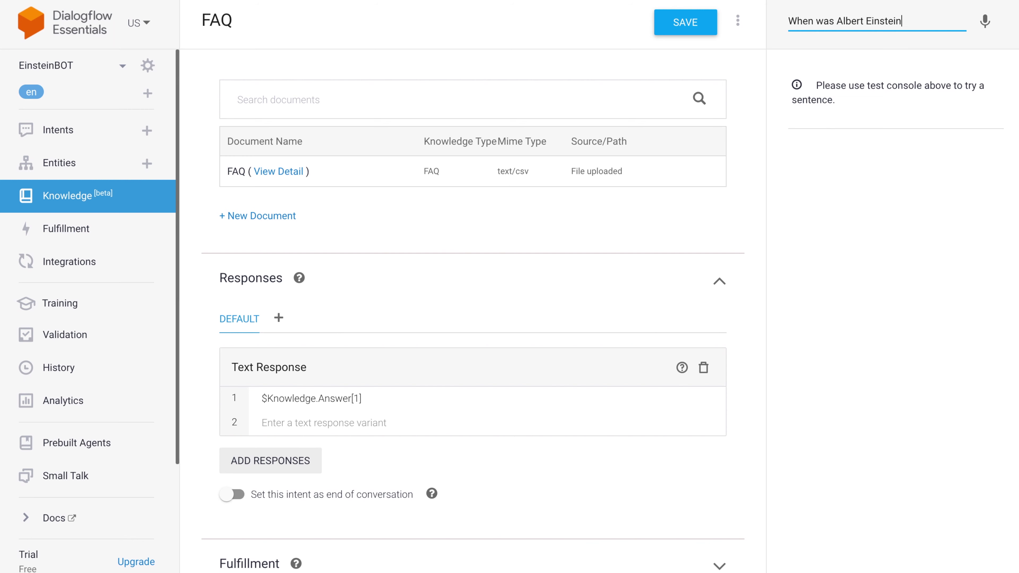
{"action": "type", "text": " born?"}
{"action": "key", "text": "Return"}
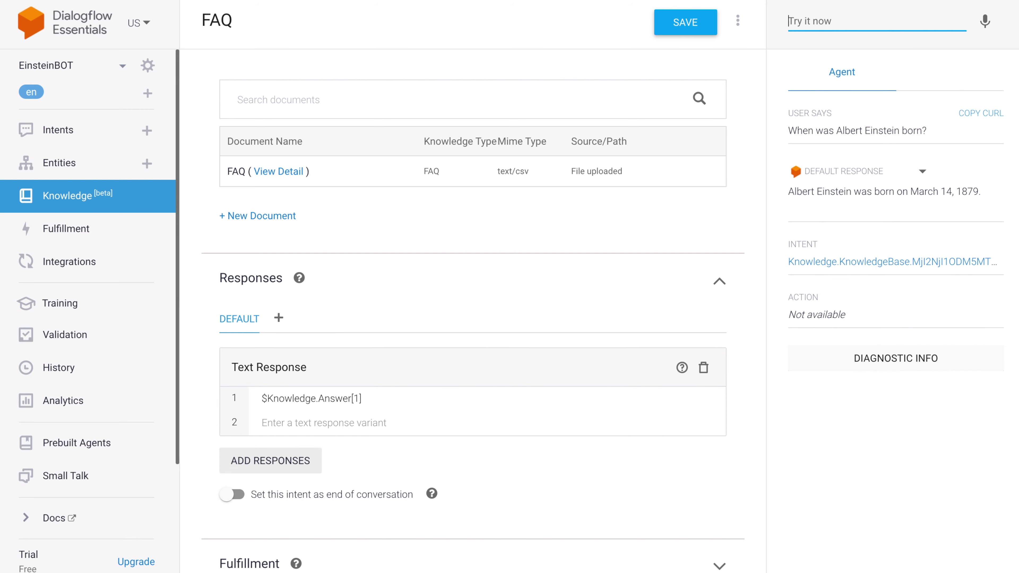